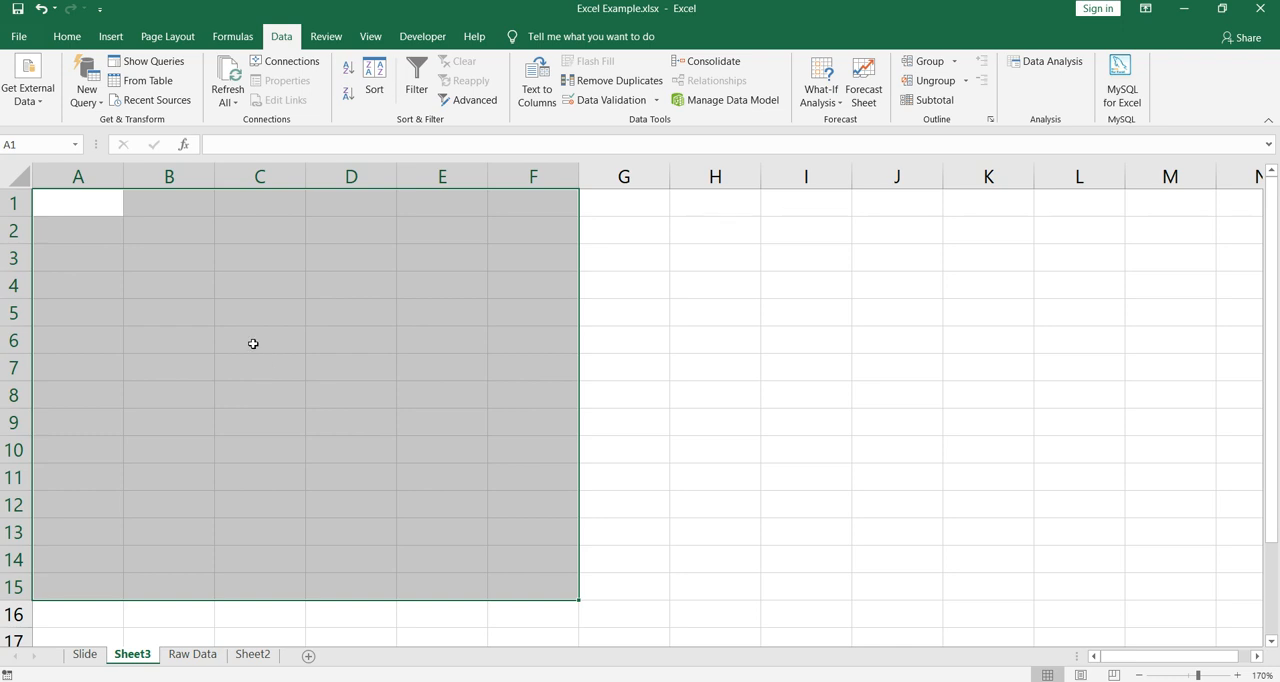
- Enter 1 in cell A1 and fill it across and down through the range A1:F15
{"action": "left_click", "coordinate": [253, 343]}
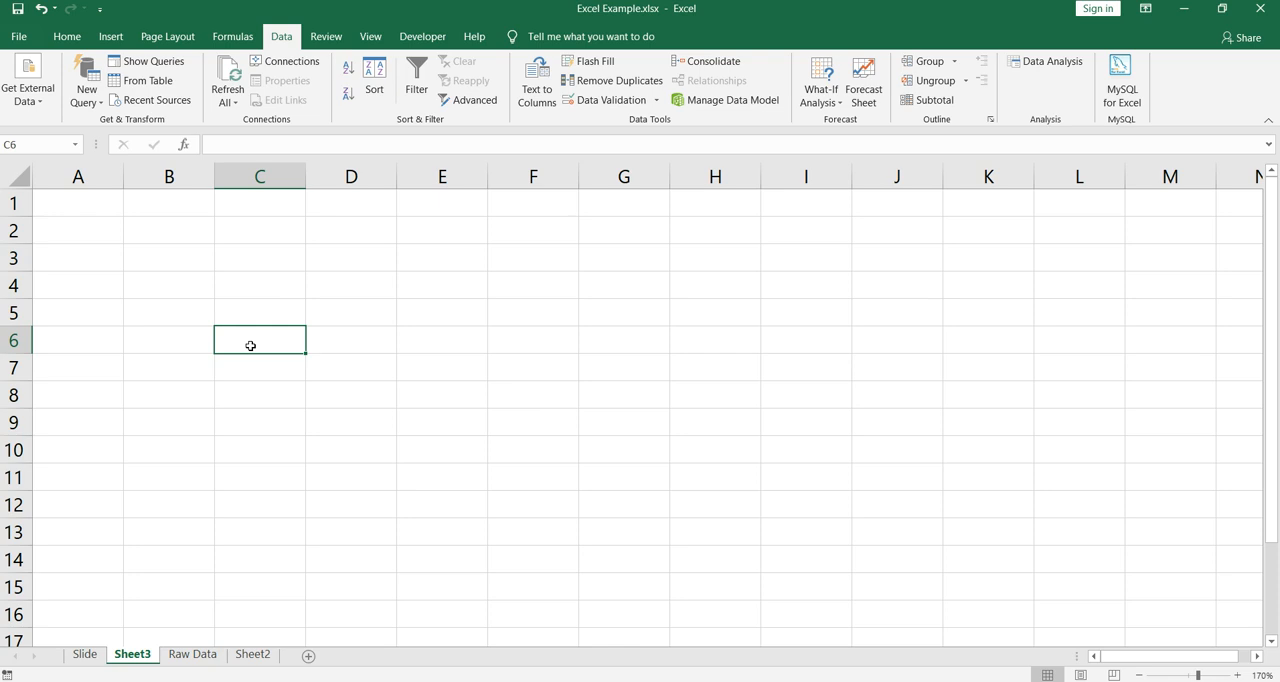
{"action": "left_click", "coordinate": [103, 216]}
{"action": "type", "text": "1"}
{"action": "key", "text": "Return"}
{"action": "left_click", "coordinate": [103, 216]}
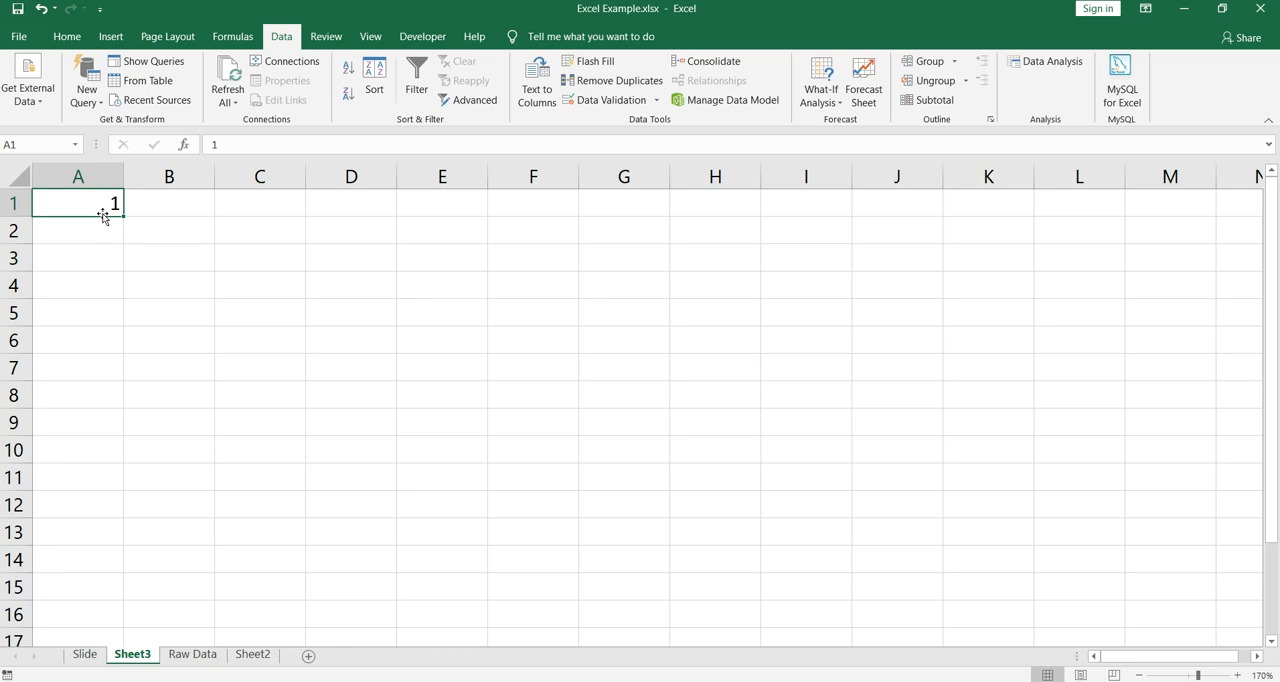
{"action": "left_click_drag", "start_coordinate": [124, 216], "coordinate": [587, 599]}
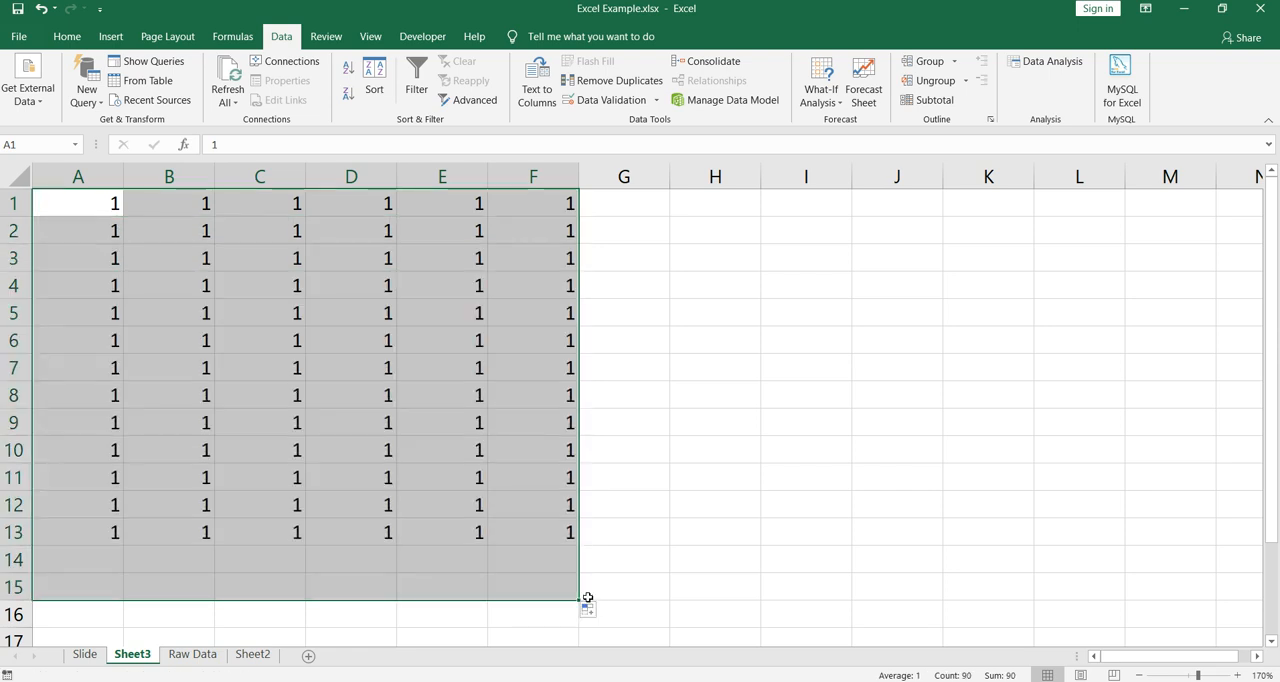
- Select the whole filled block A1:F15 to examine its extent
{"action": "left_click", "coordinate": [360, 337]}
{"action": "left_click_drag", "start_coordinate": [118, 210], "coordinate": [546, 586]}
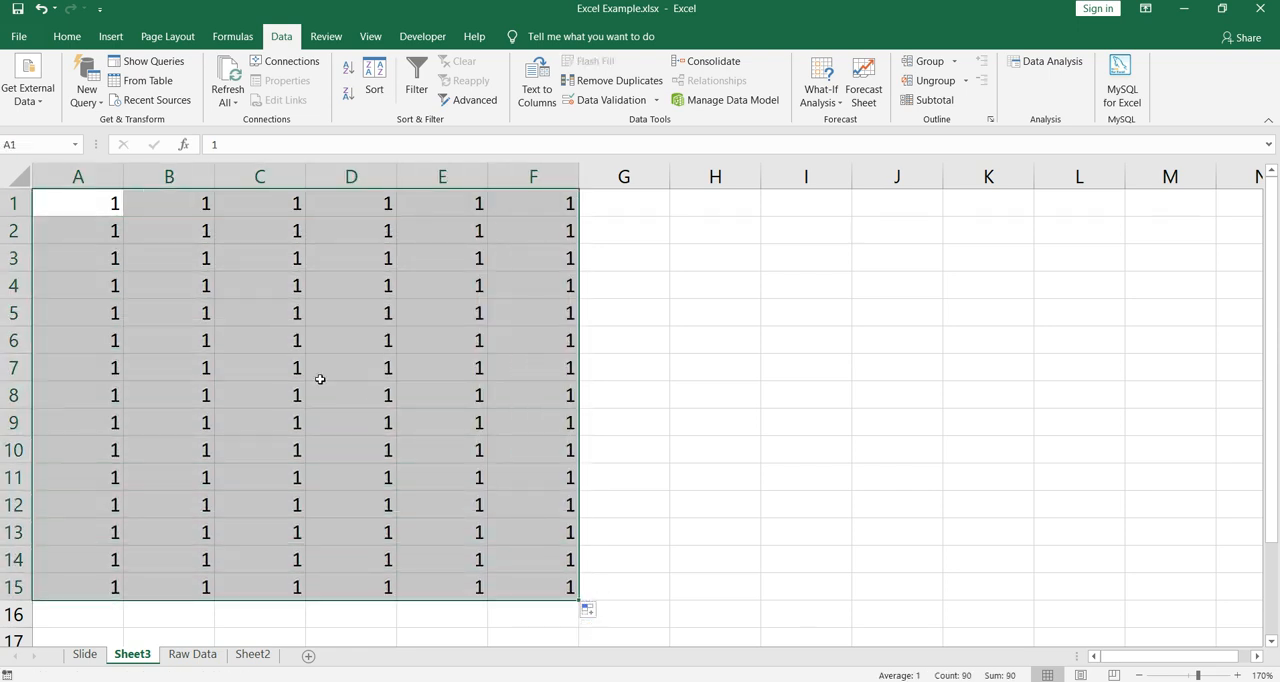
{"action": "left_click", "coordinate": [321, 375]}
{"action": "left_click", "coordinate": [287, 372]}
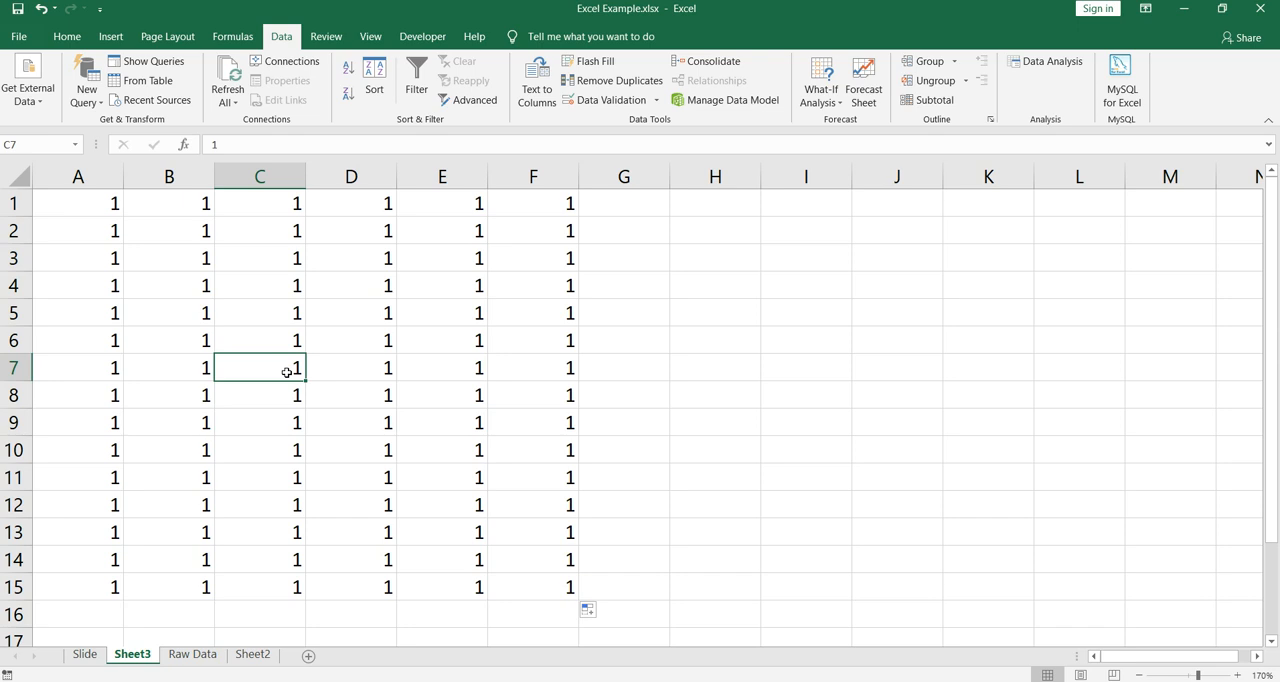
{"action": "key", "text": "ctrl+a"}
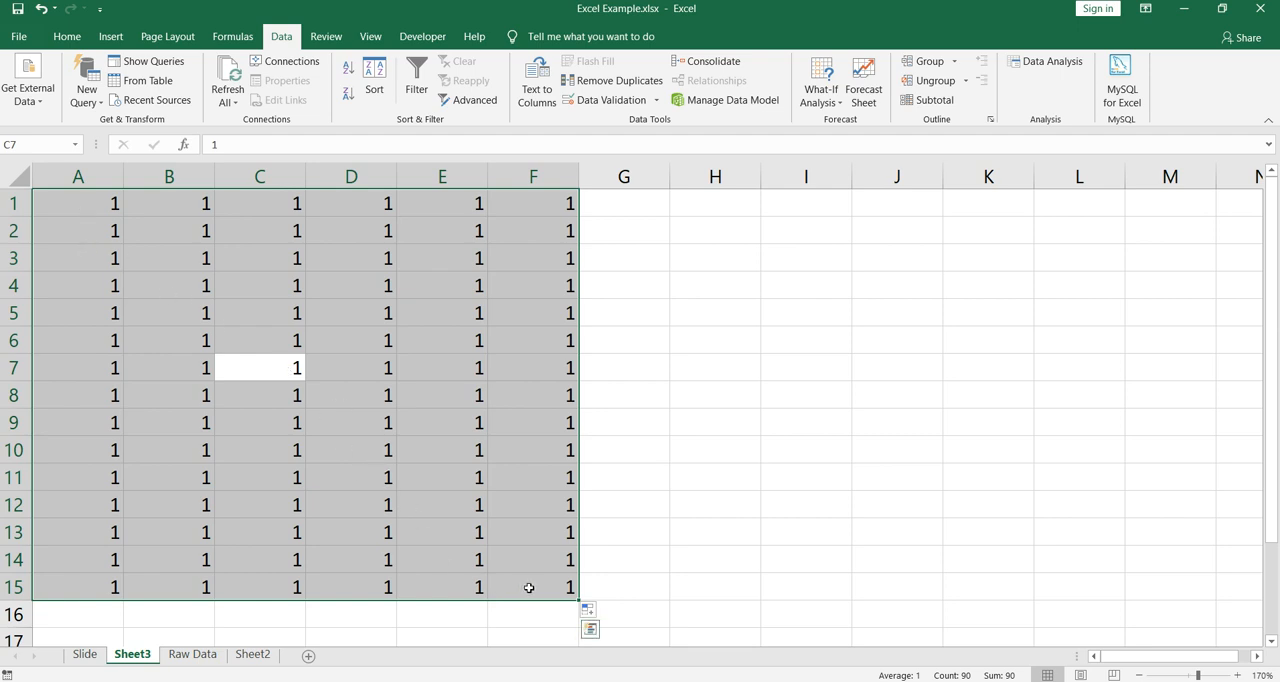
{"action": "left_click", "coordinate": [431, 459]}
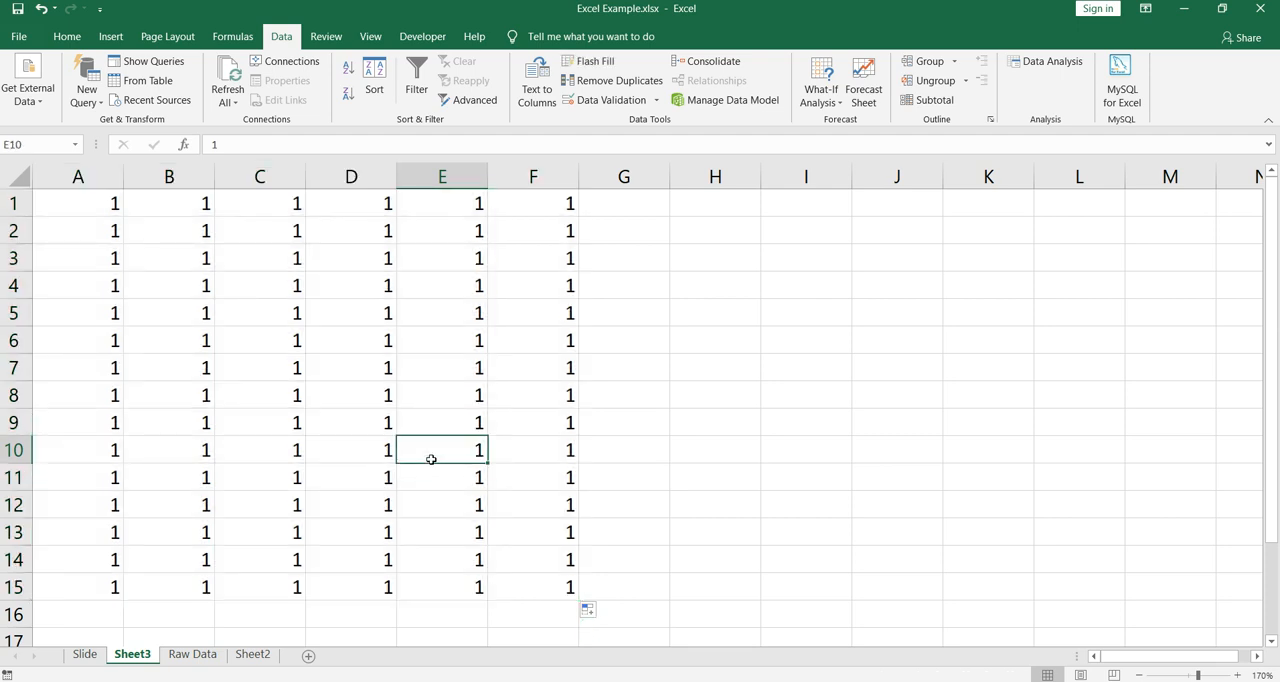
- Clear the contents of the range C1:F15, keeping columns A and B
{"action": "key", "text": "ctrl+Home"}
{"action": "key", "text": "Right"}
{"action": "key", "text": "Right"}
{"action": "key", "text": "ctrl+shift+Down"}
{"action": "key", "text": "shift+Right"}
{"action": "key", "text": "shift+Right"}
{"action": "key", "text": "shift+Right"}
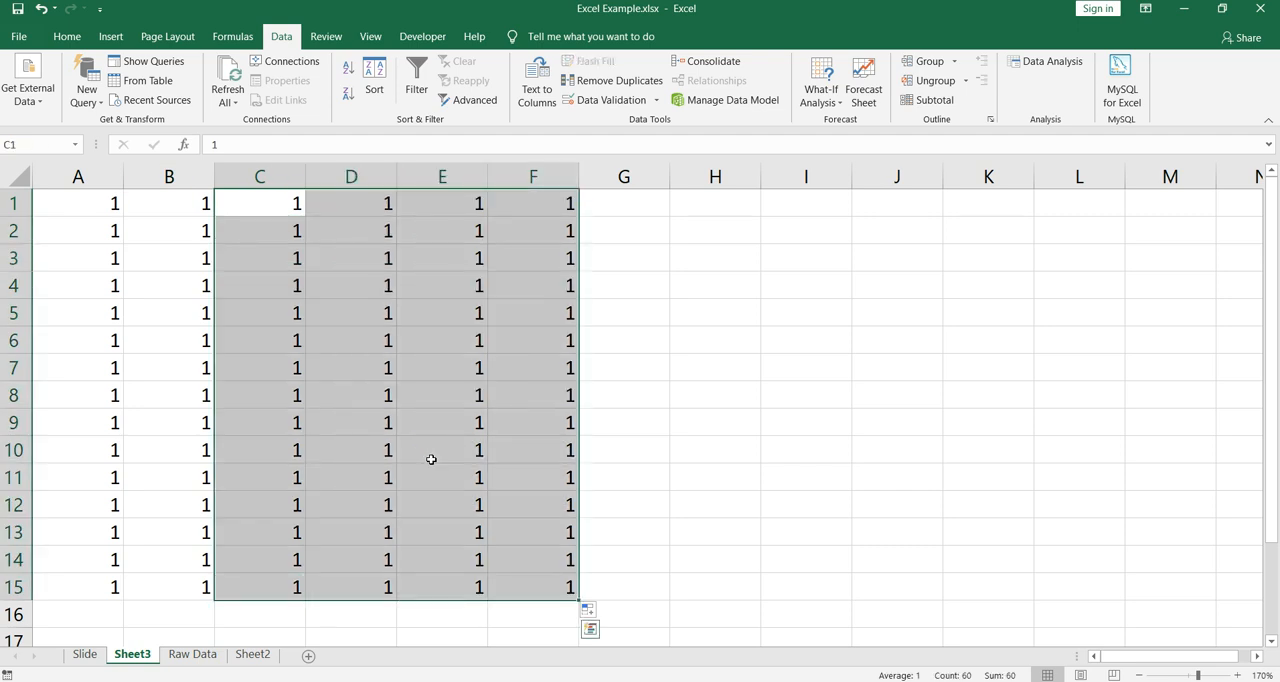
{"action": "key", "text": "Delete"}
- Enter the formula =A1+B1 in cell C1
{"action": "key", "text": "Down"}
{"action": "key", "text": "Up"}
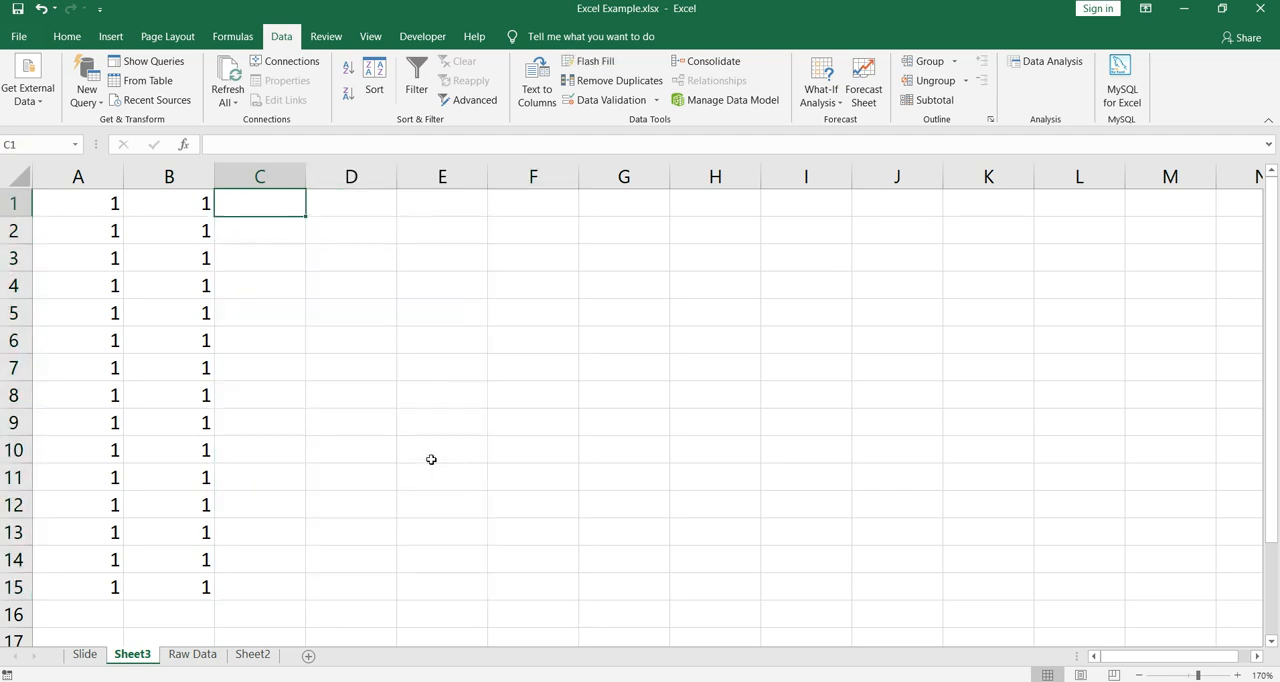
{"action": "type", "text": "="}
{"action": "key", "text": "Left"}
{"action": "key", "text": "Left"}
{"action": "type", "text": "+"}
{"action": "key", "text": "Left"}
{"action": "key", "text": "Return"}
{"action": "key", "text": "Up"}
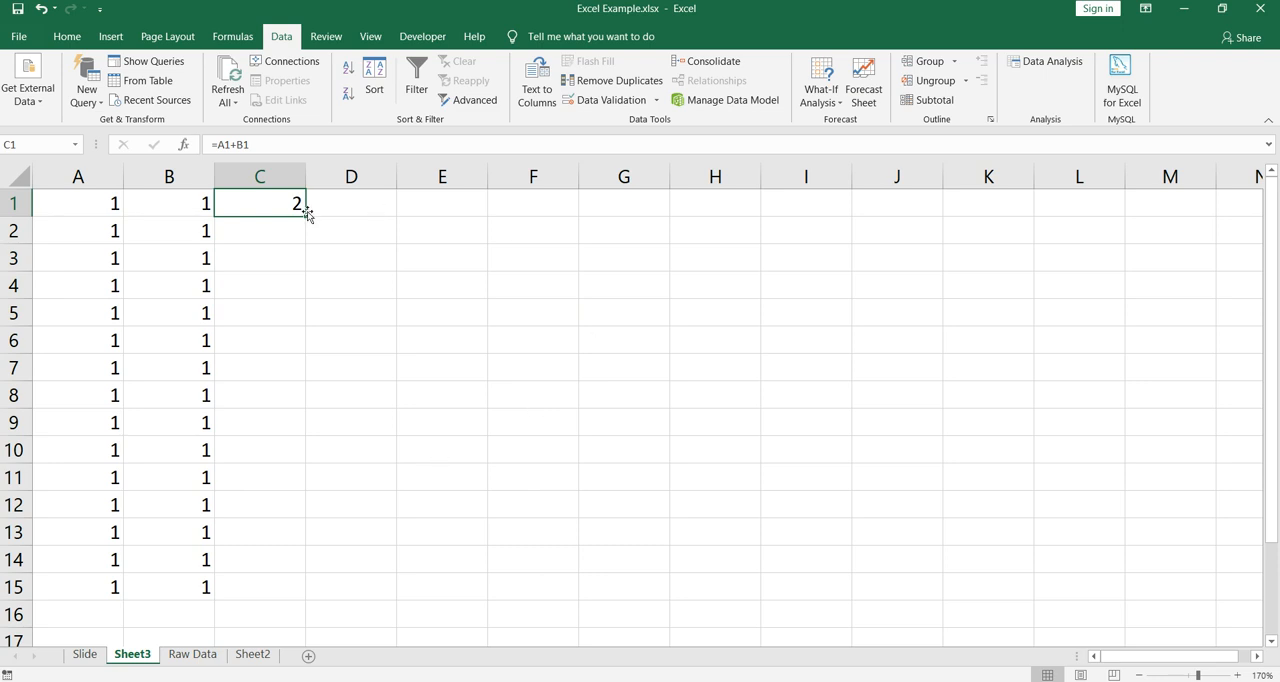
- Fill the C1 formula down to C15 and view the available auto fill options
{"action": "left_click_drag", "start_coordinate": [305, 217], "coordinate": [294, 601]}
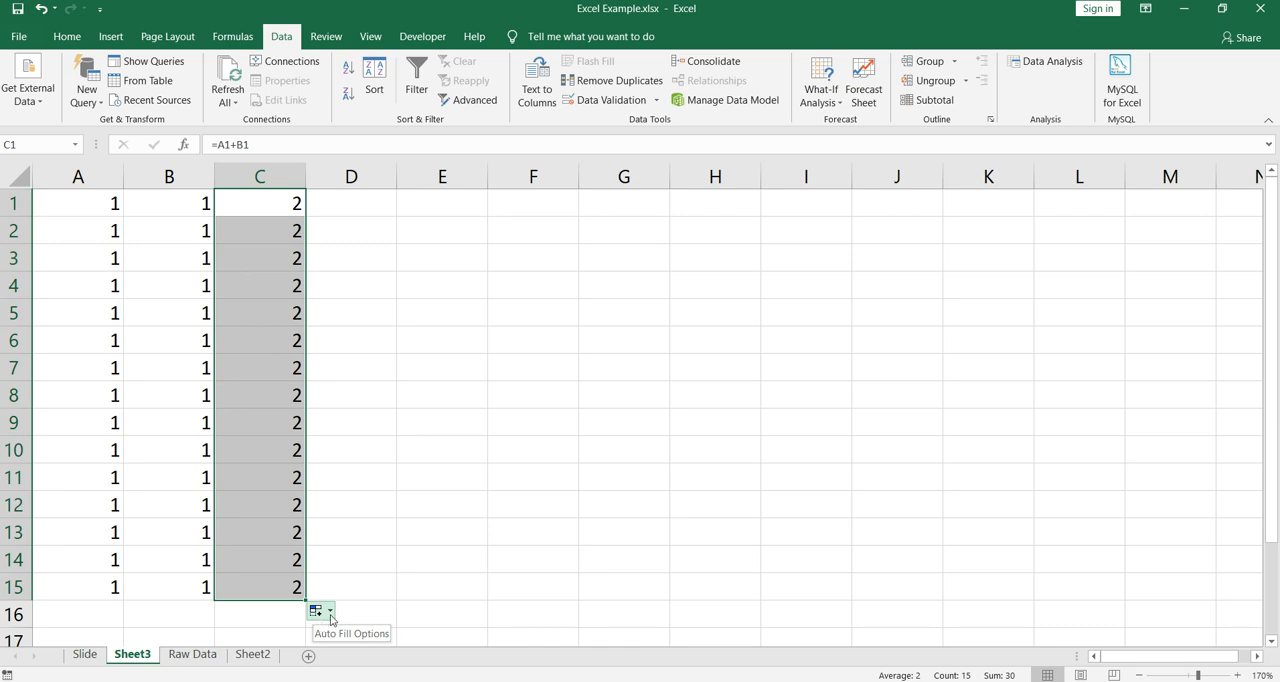
{"action": "left_click", "coordinate": [331, 619]}
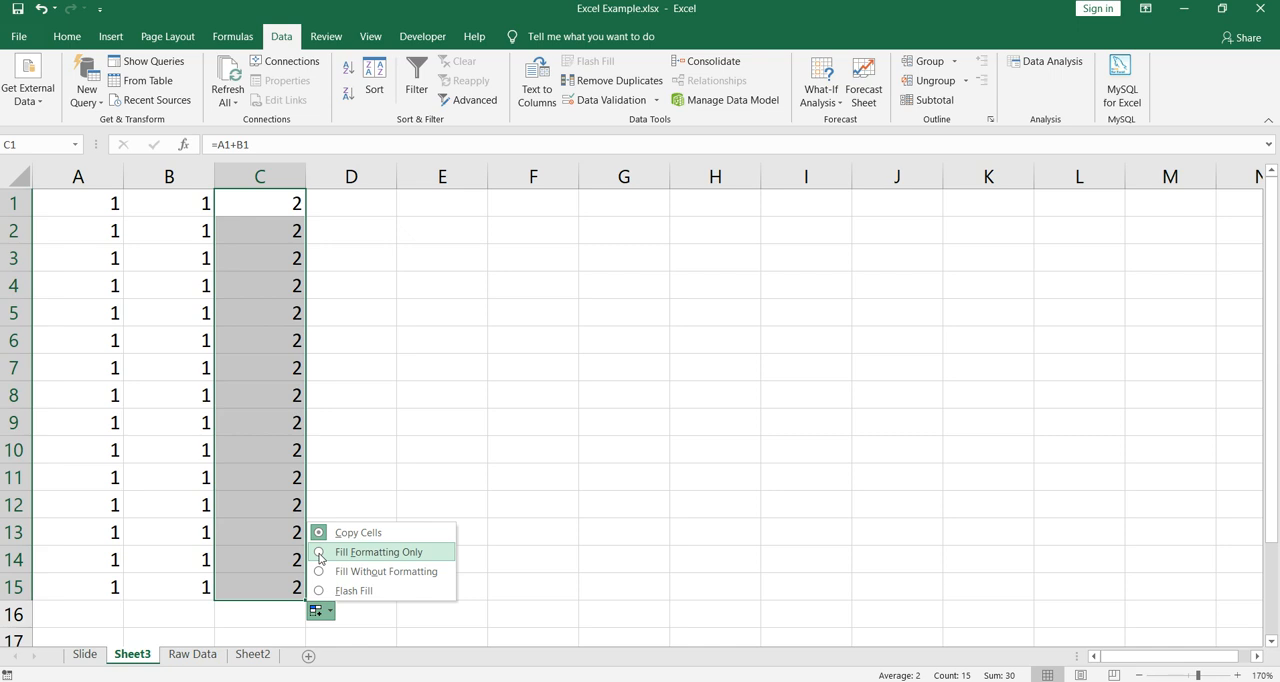
{"action": "left_click", "coordinate": [462, 365]}
- Enter the text "name" in cell F2 and fill it down to F9
{"action": "left_click", "coordinate": [522, 222]}
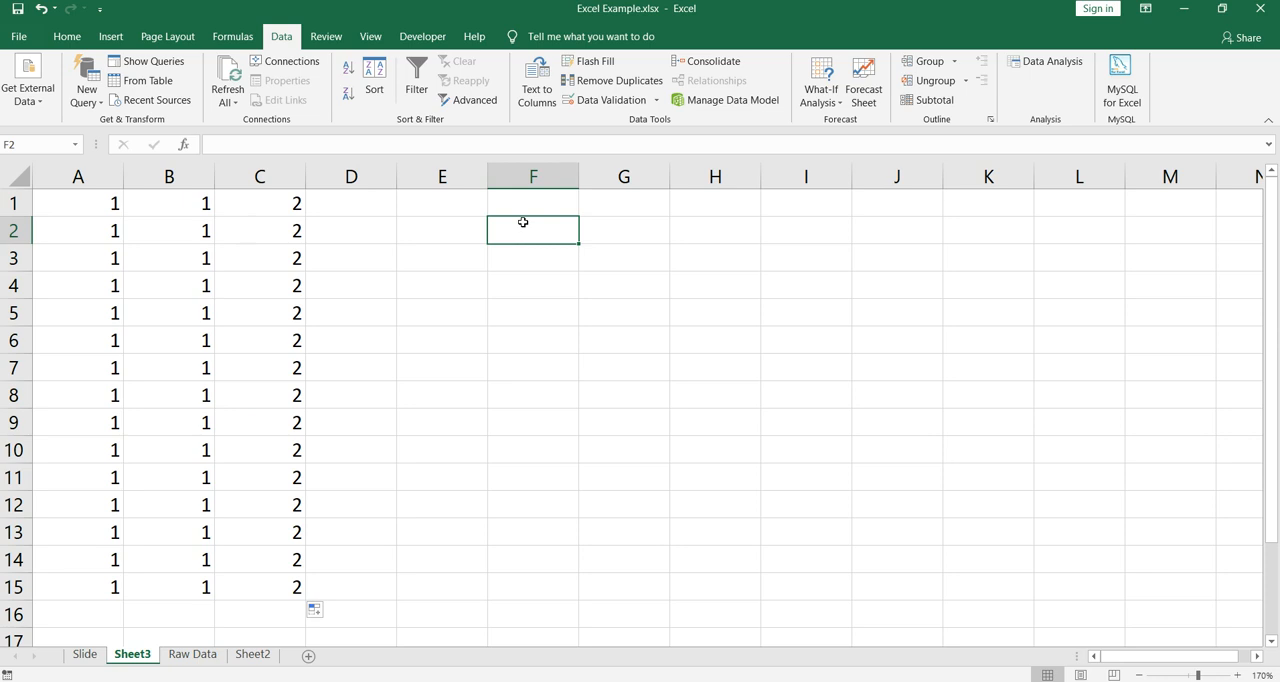
{"action": "type", "text": "anme"}
{"action": "key", "text": "BackSpace"}
{"action": "key", "text": "BackSpace"}
{"action": "key", "text": "BackSpace"}
{"action": "key", "text": "BackSpace"}
{"action": "type", "text": "name"}
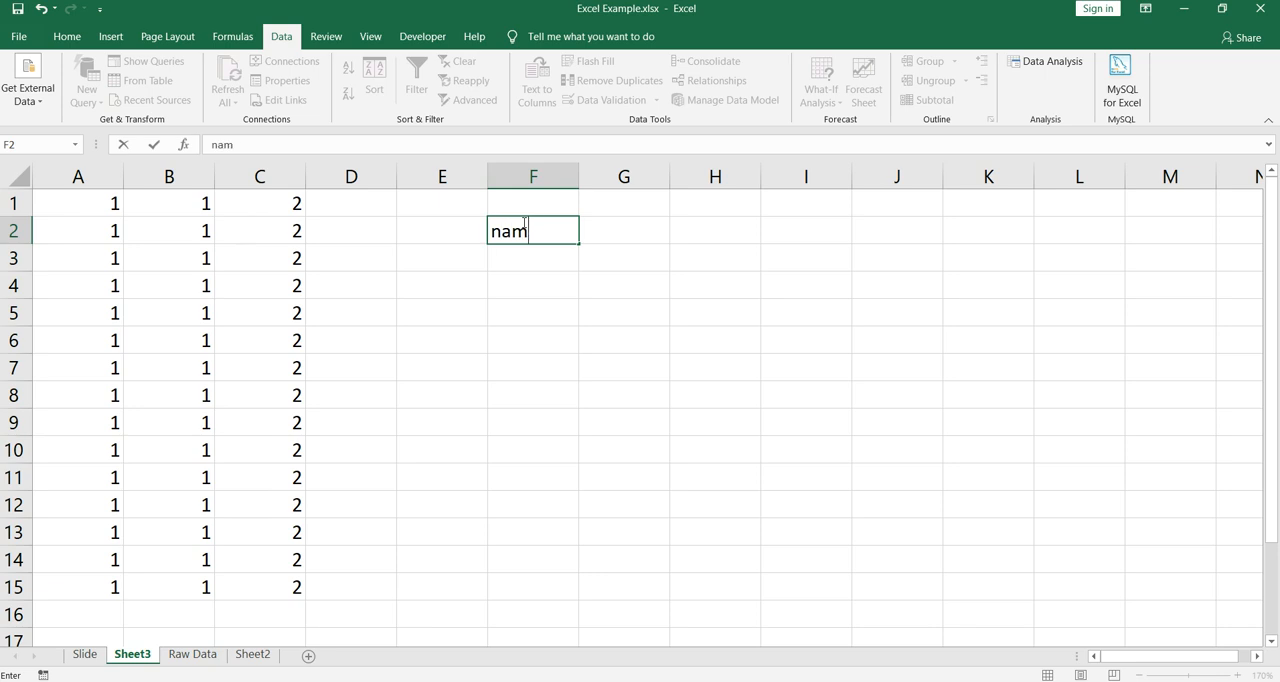
{"action": "key", "text": "Return"}
{"action": "left_click", "coordinate": [523, 223]}
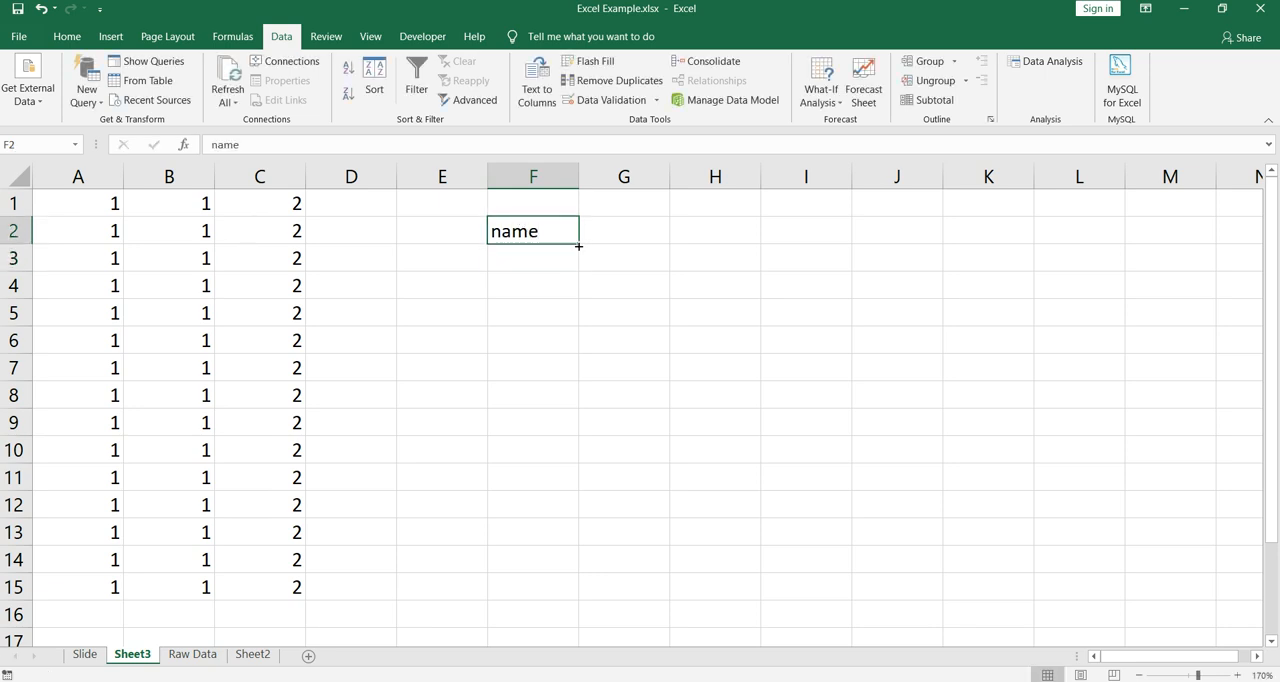
{"action": "left_click_drag", "start_coordinate": [580, 244], "coordinate": [585, 435]}
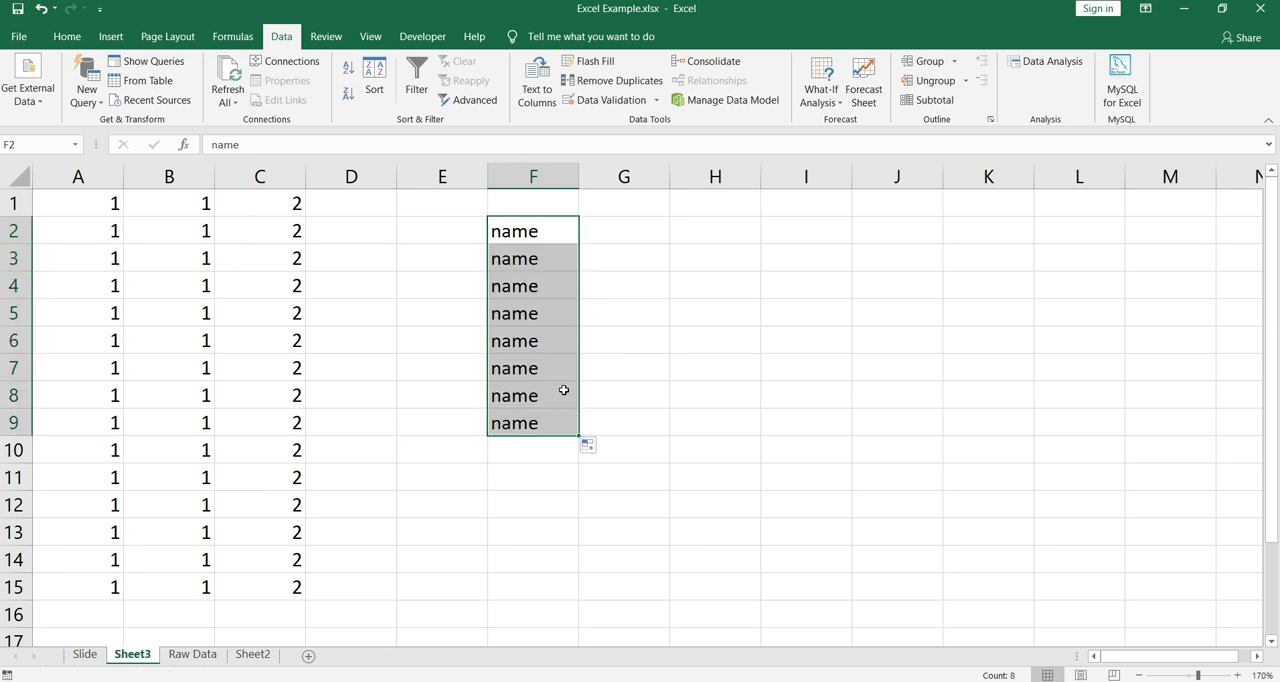
- Copy the text in F2 across to G2 with the fill handle
{"action": "key", "text": "shift+Up"}
{"action": "left_click", "coordinate": [533, 229]}
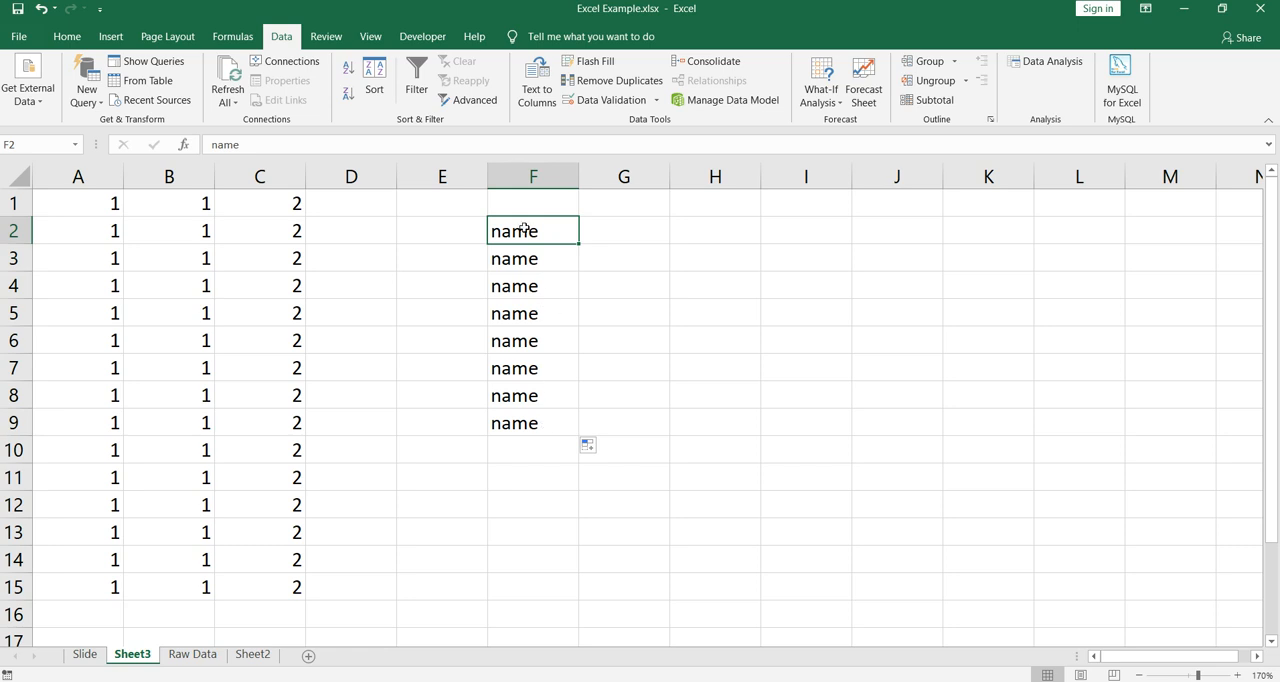
{"action": "left_click_drag", "start_coordinate": [577, 242], "coordinate": [672, 246]}
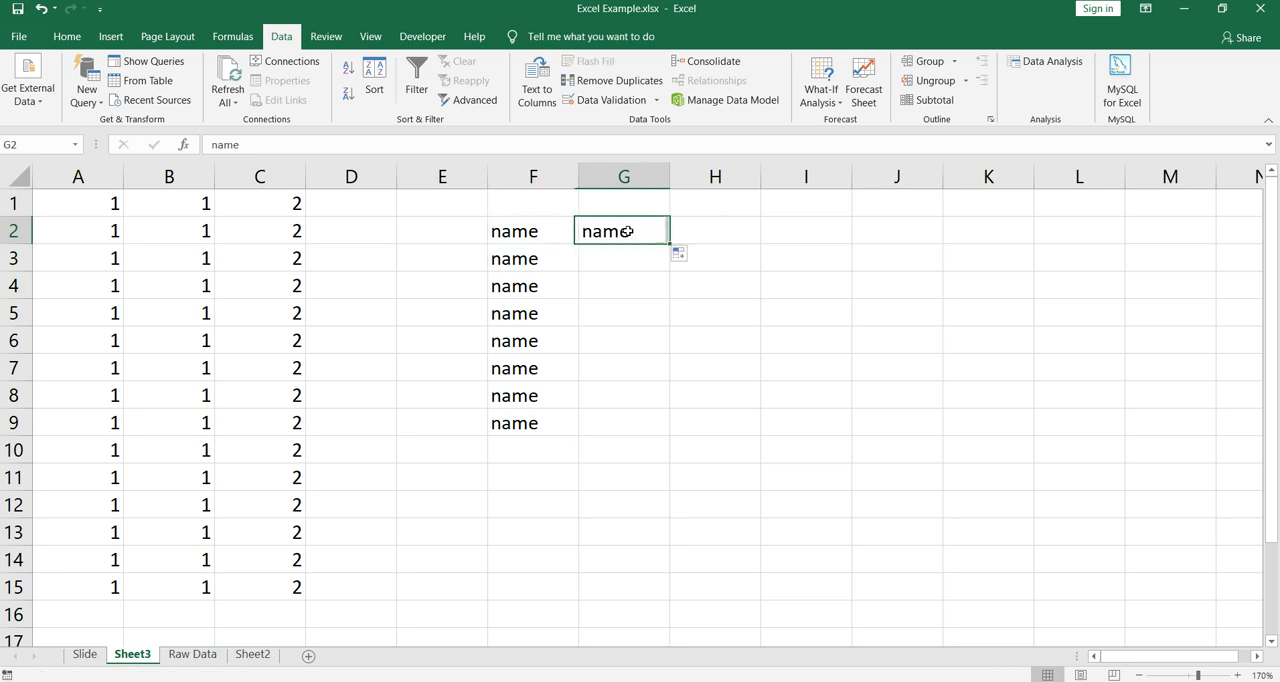
- Give cell G2 a red fill colour from the standard colours
{"action": "left_click", "coordinate": [64, 37]}
{"action": "left_click", "coordinate": [268, 94]}
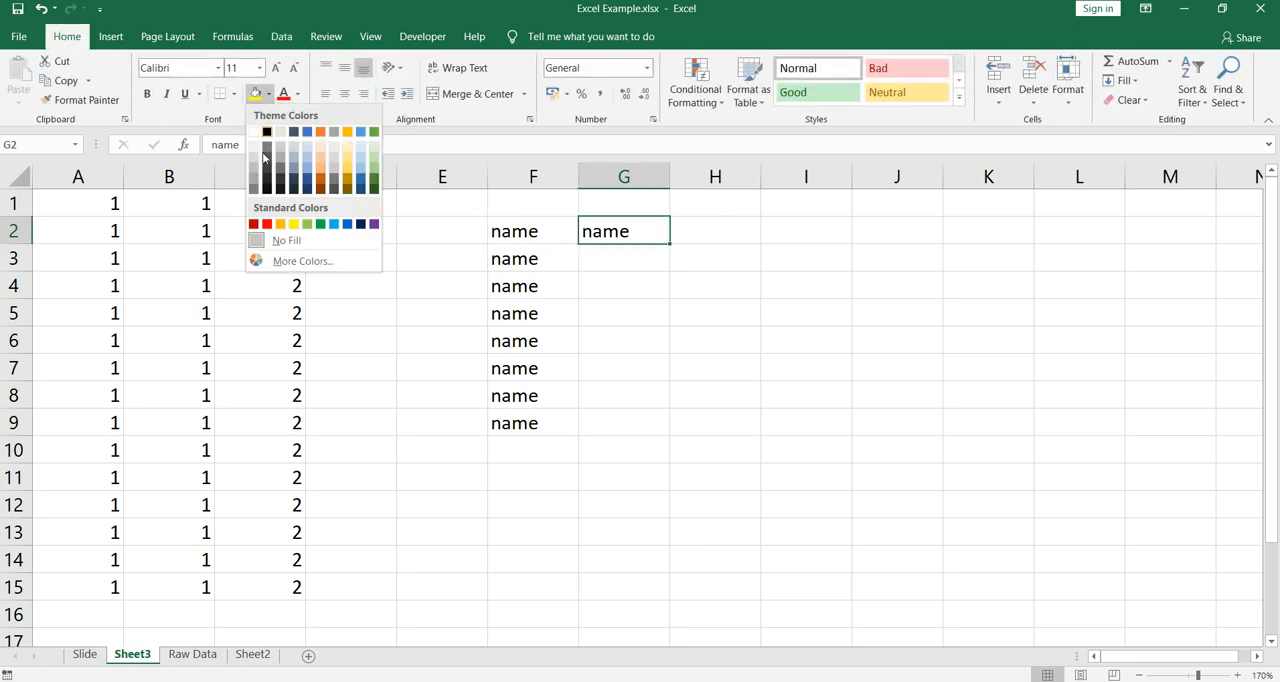
{"action": "left_click", "coordinate": [267, 223]}
{"action": "left_click", "coordinate": [516, 288]}
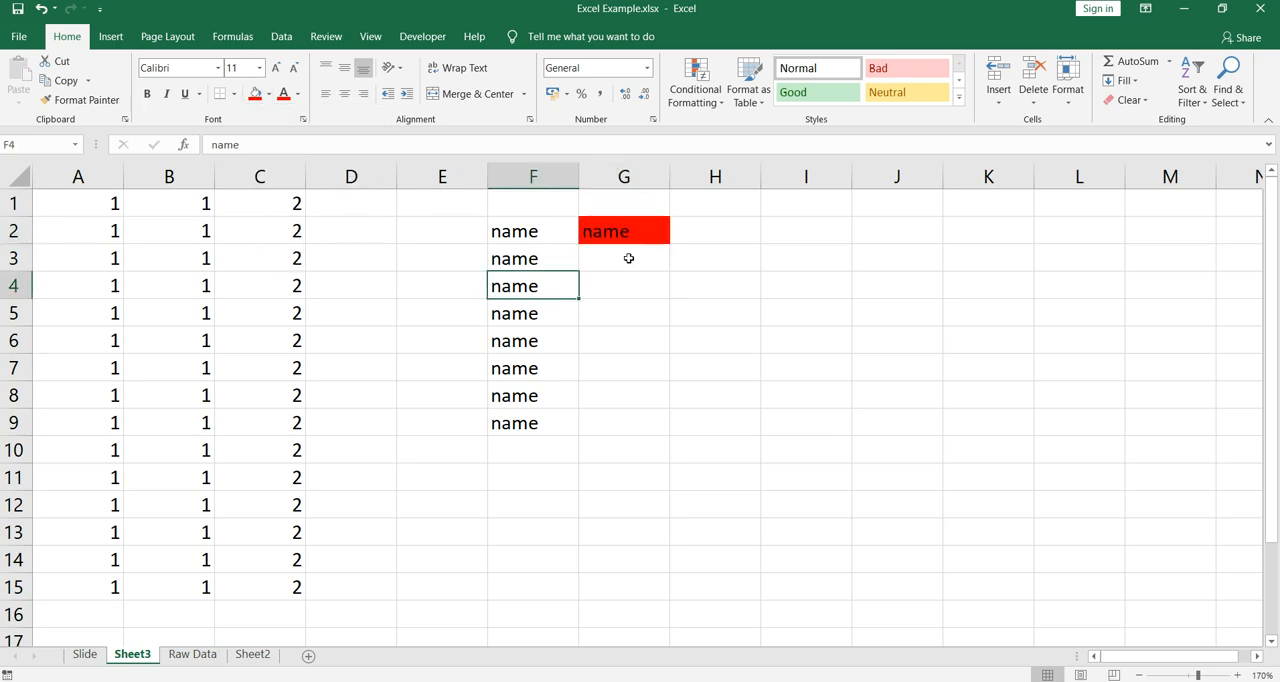
- Fill G2 down to G9 with Fill Formatting Only, check the filled cells, and undo the fill
{"action": "left_click", "coordinate": [648, 236]}
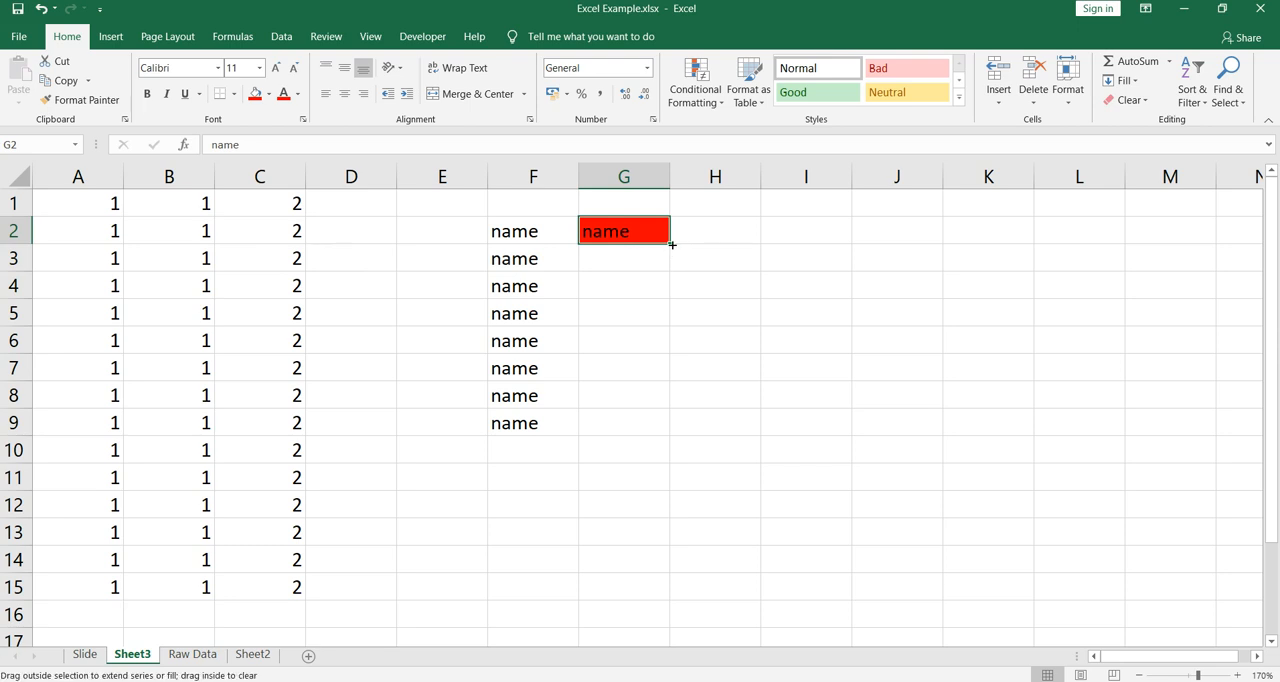
{"action": "left_click_drag", "start_coordinate": [672, 244], "coordinate": [677, 432]}
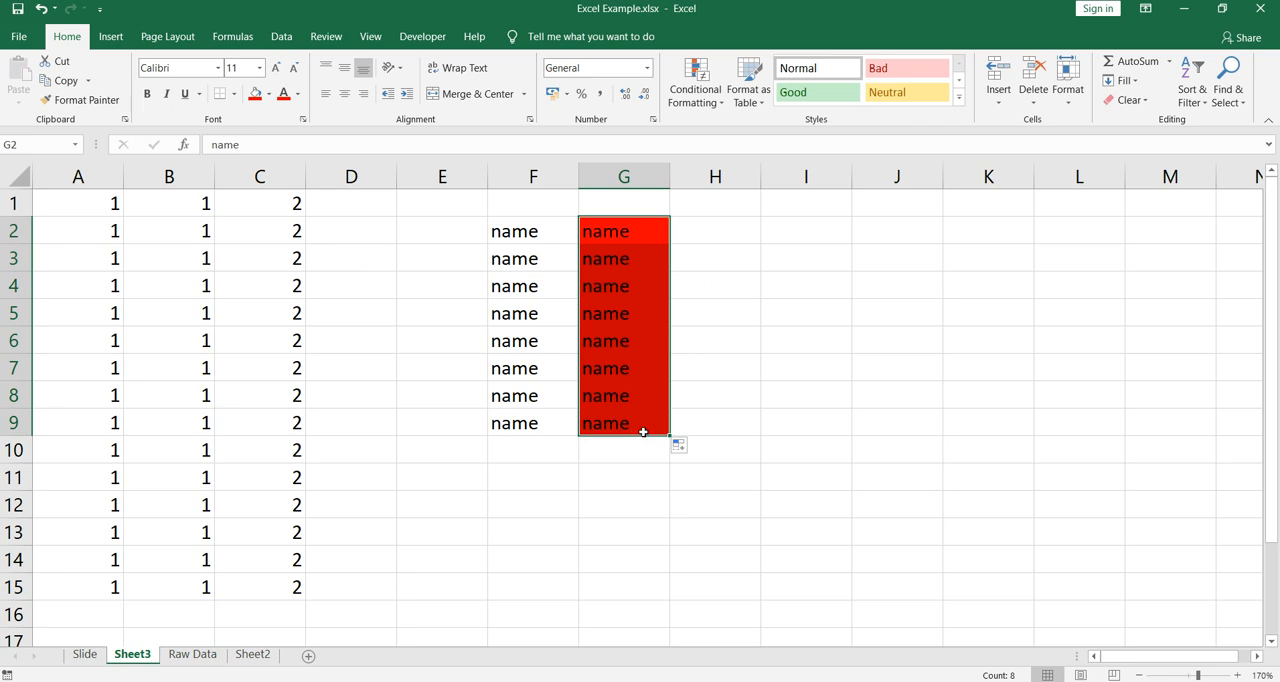
{"action": "left_click", "coordinate": [690, 450]}
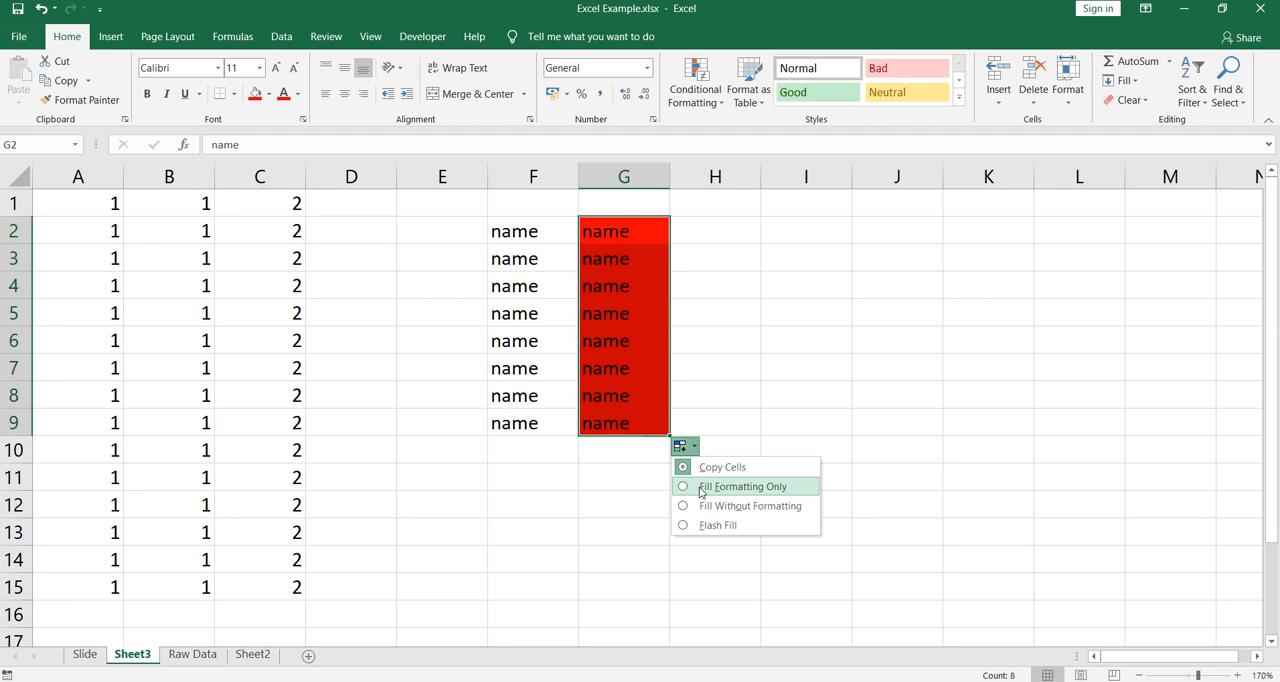
{"action": "left_click", "coordinate": [701, 488]}
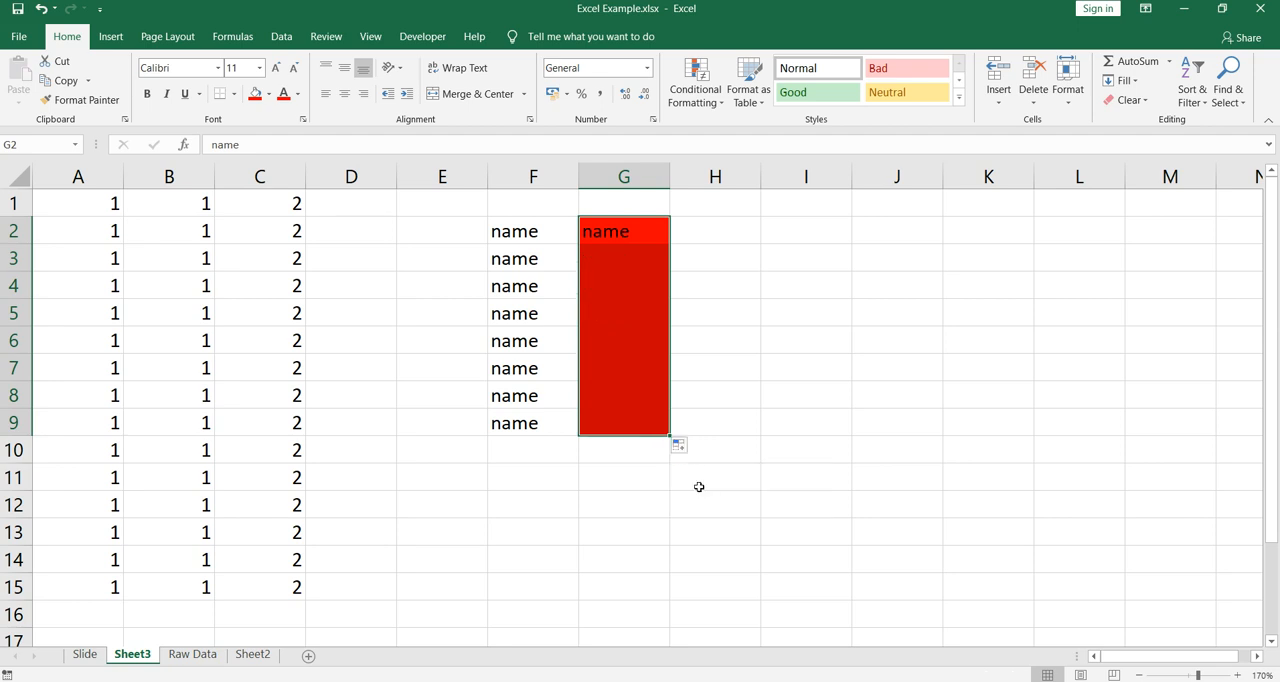
{"action": "left_click", "coordinate": [617, 249]}
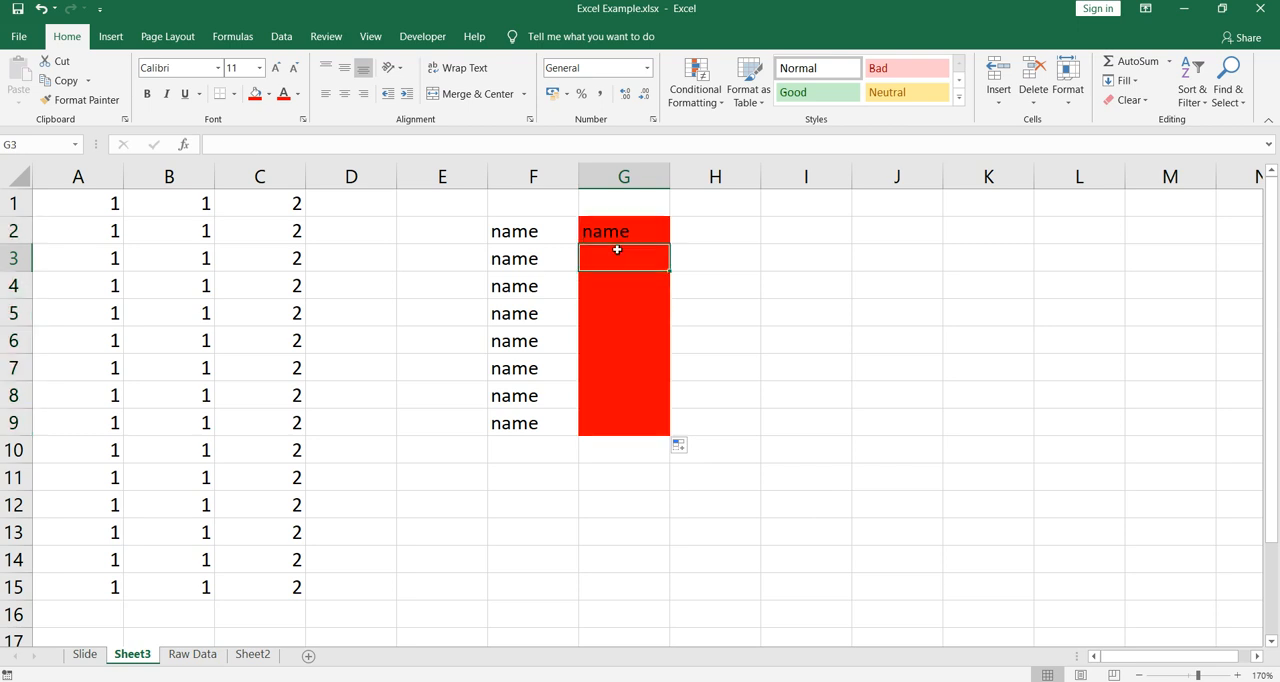
{"action": "left_click", "coordinate": [612, 298]}
{"action": "left_click", "coordinate": [607, 345]}
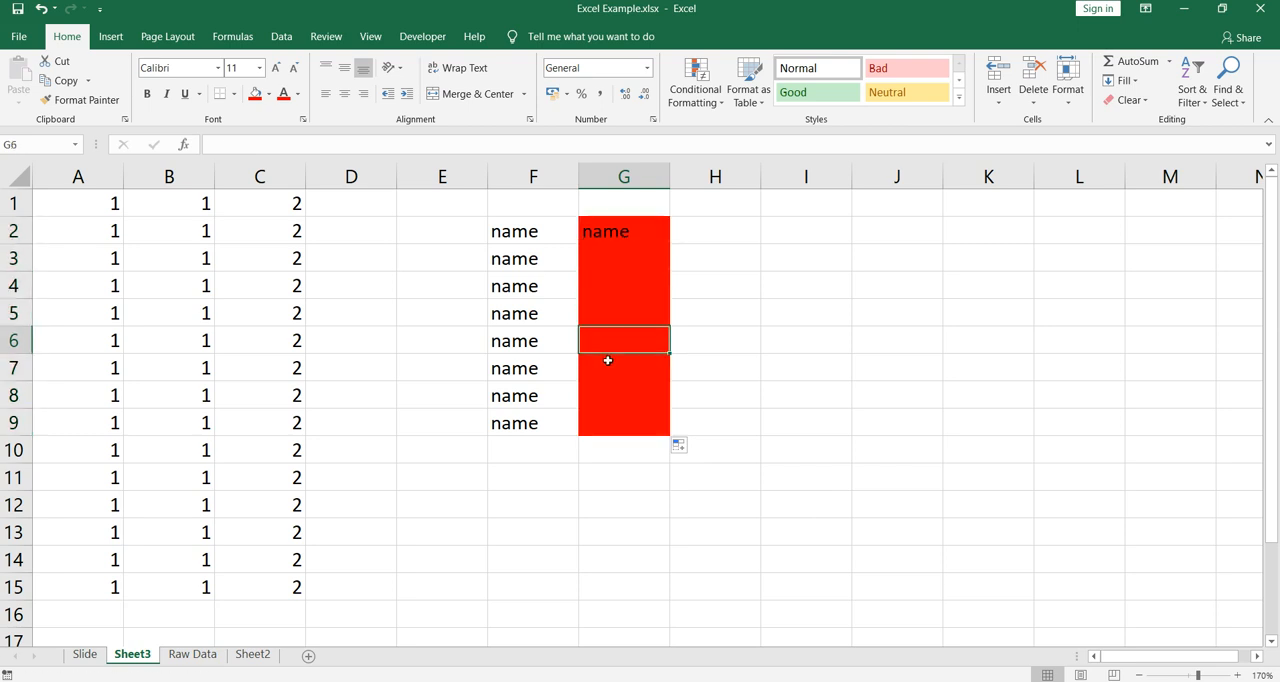
{"action": "left_click", "coordinate": [608, 361]}
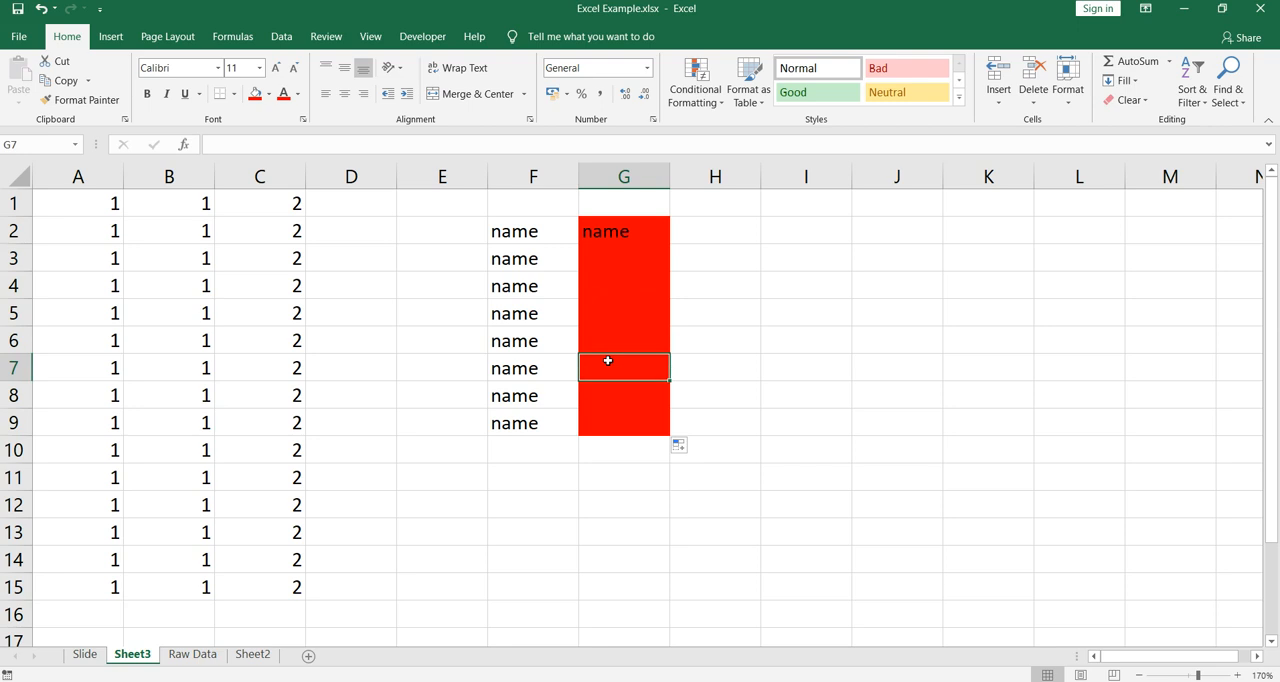
{"action": "key", "text": "ctrl+z"}
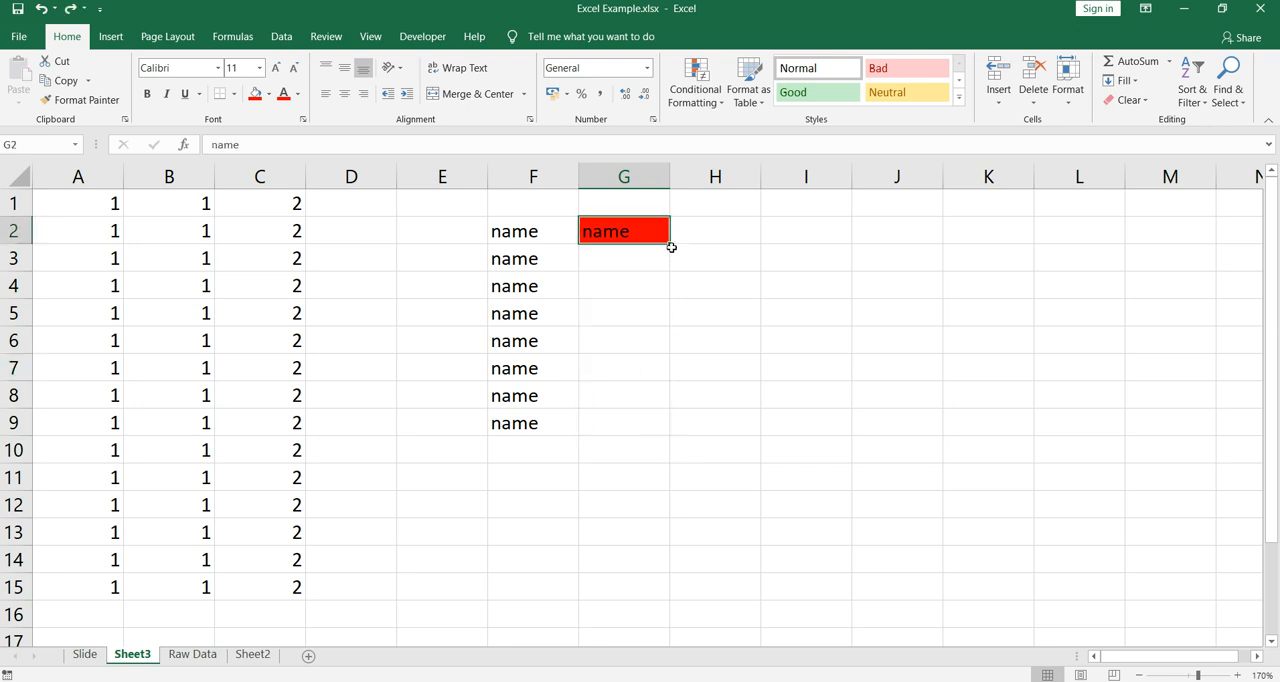
- Fill G2 down to G9 with Fill Without Formatting, check the copied cells, and undo the fill
{"action": "left_click_drag", "start_coordinate": [670, 243], "coordinate": [669, 432]}
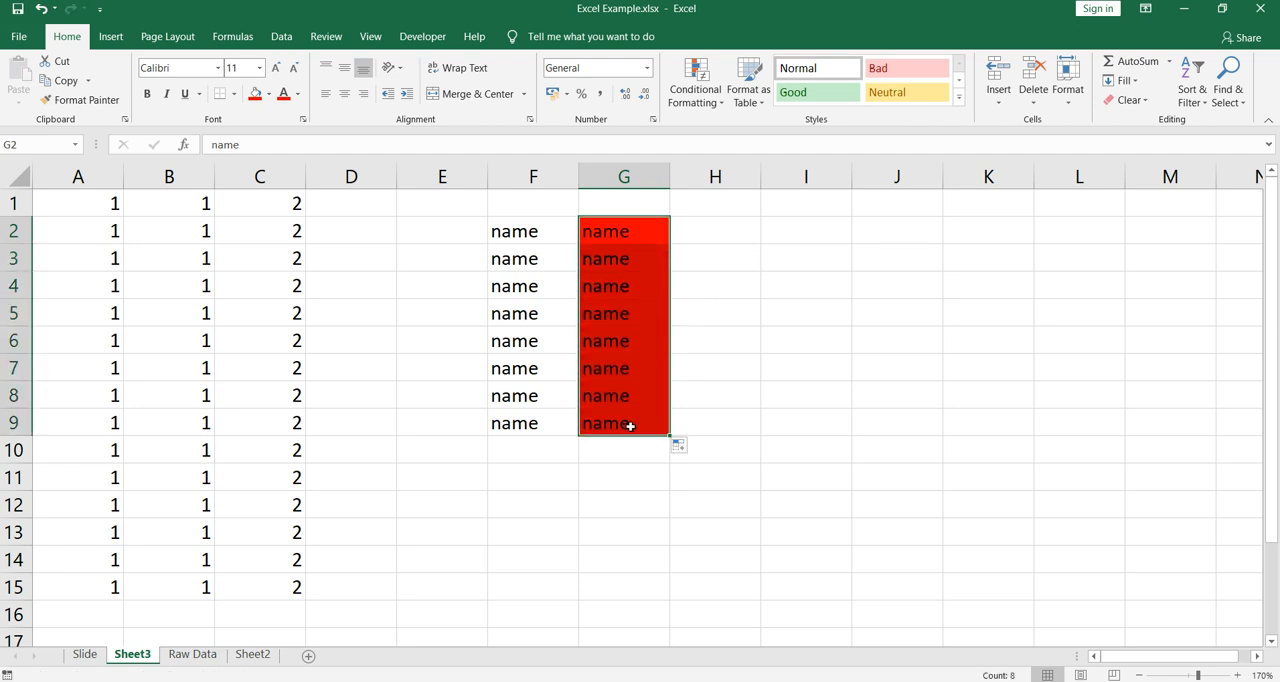
{"action": "left_click", "coordinate": [693, 448]}
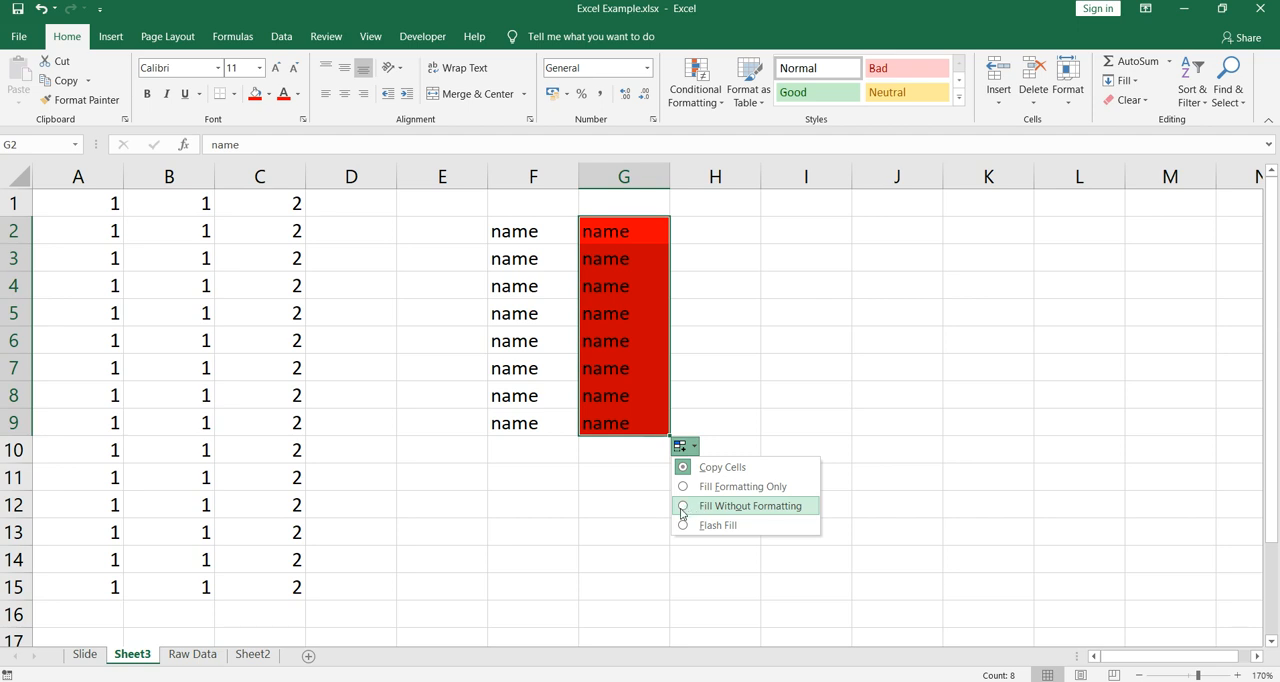
{"action": "left_click", "coordinate": [683, 512]}
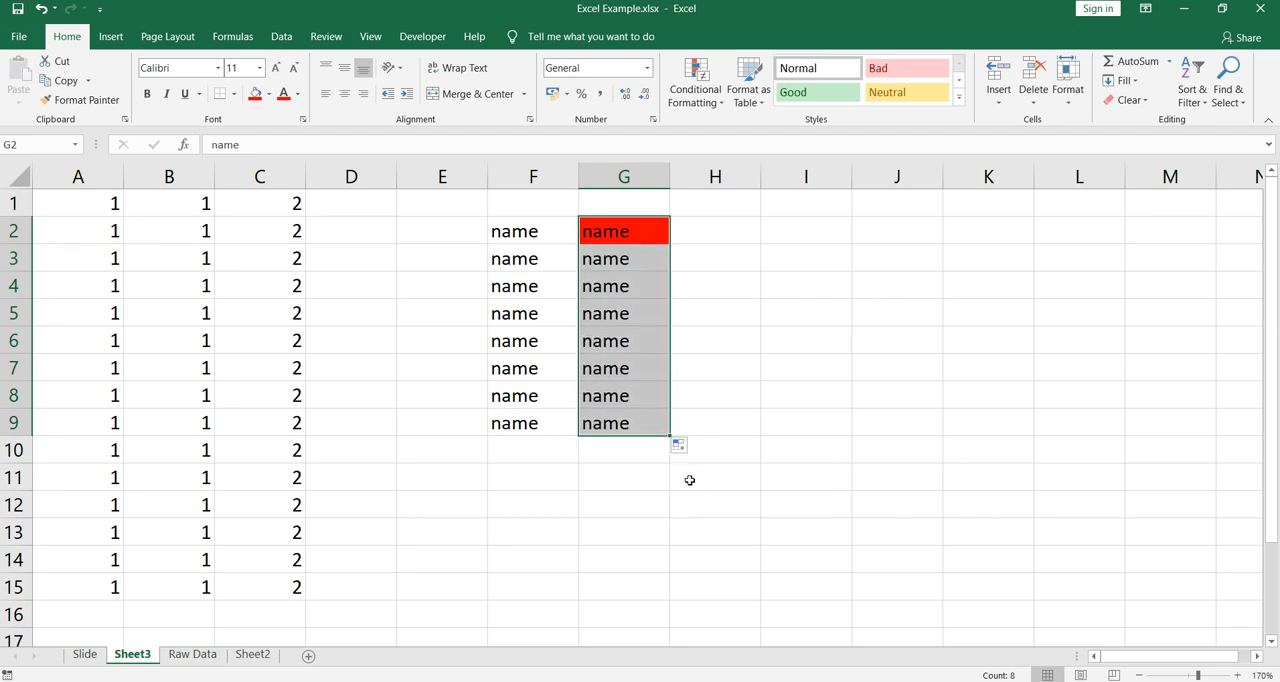
{"action": "left_click", "coordinate": [626, 232]}
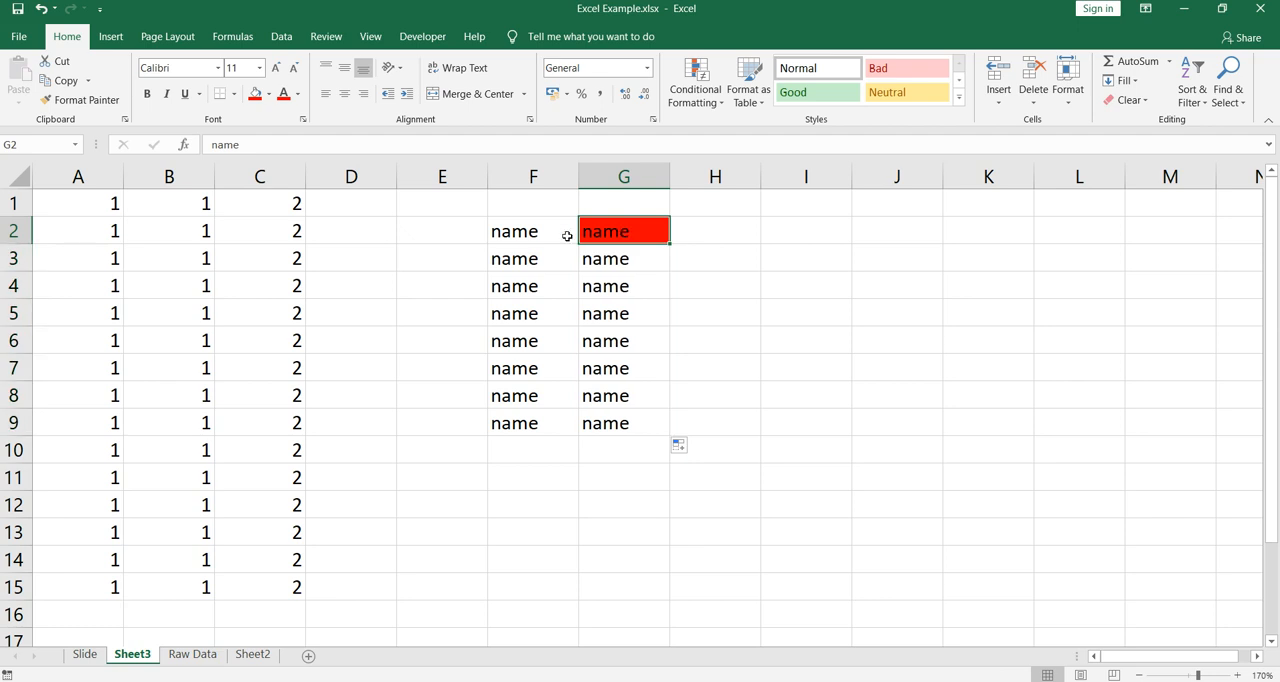
{"action": "left_click", "coordinate": [635, 266]}
{"action": "left_click_drag", "start_coordinate": [635, 268], "coordinate": [637, 414]}
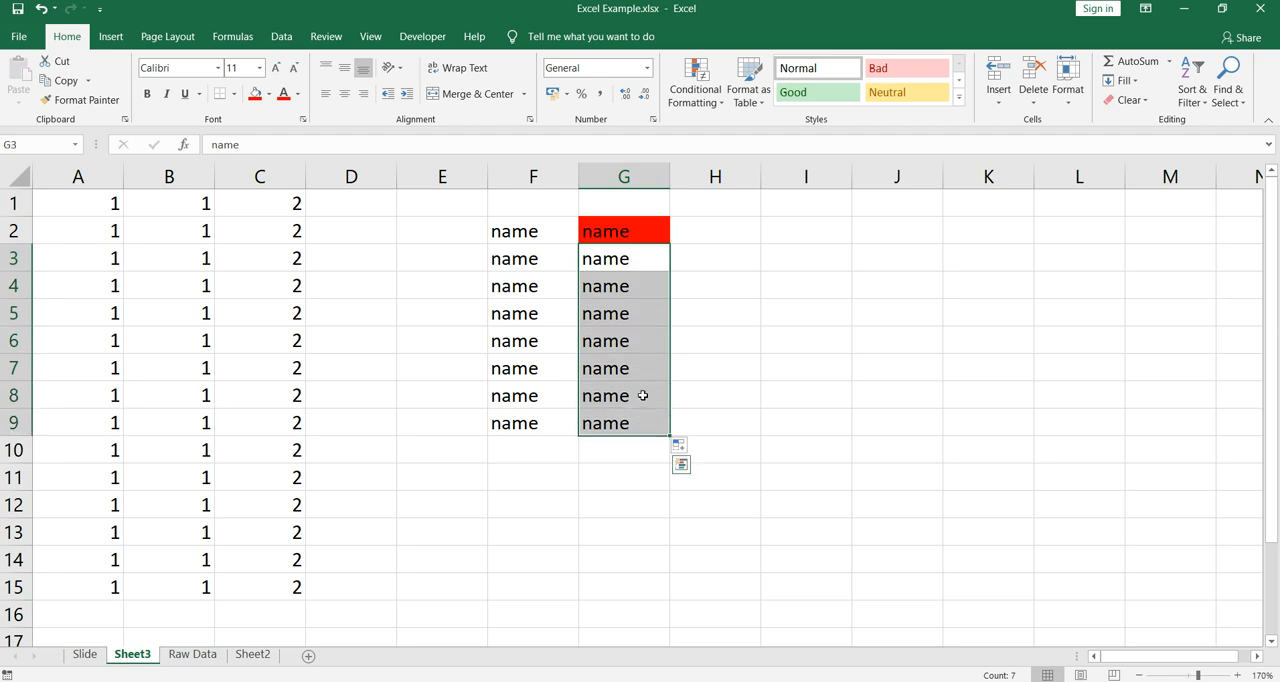
{"action": "left_click", "coordinate": [636, 247]}
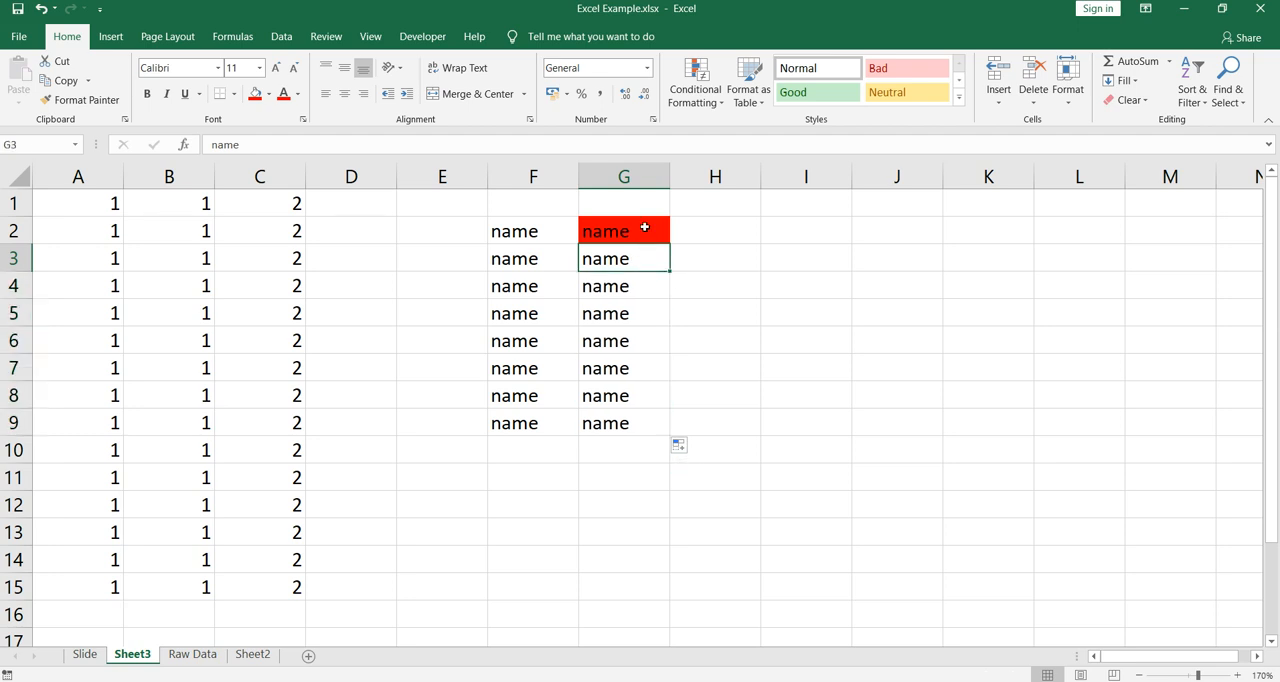
{"action": "key", "text": "ctrl+z"}
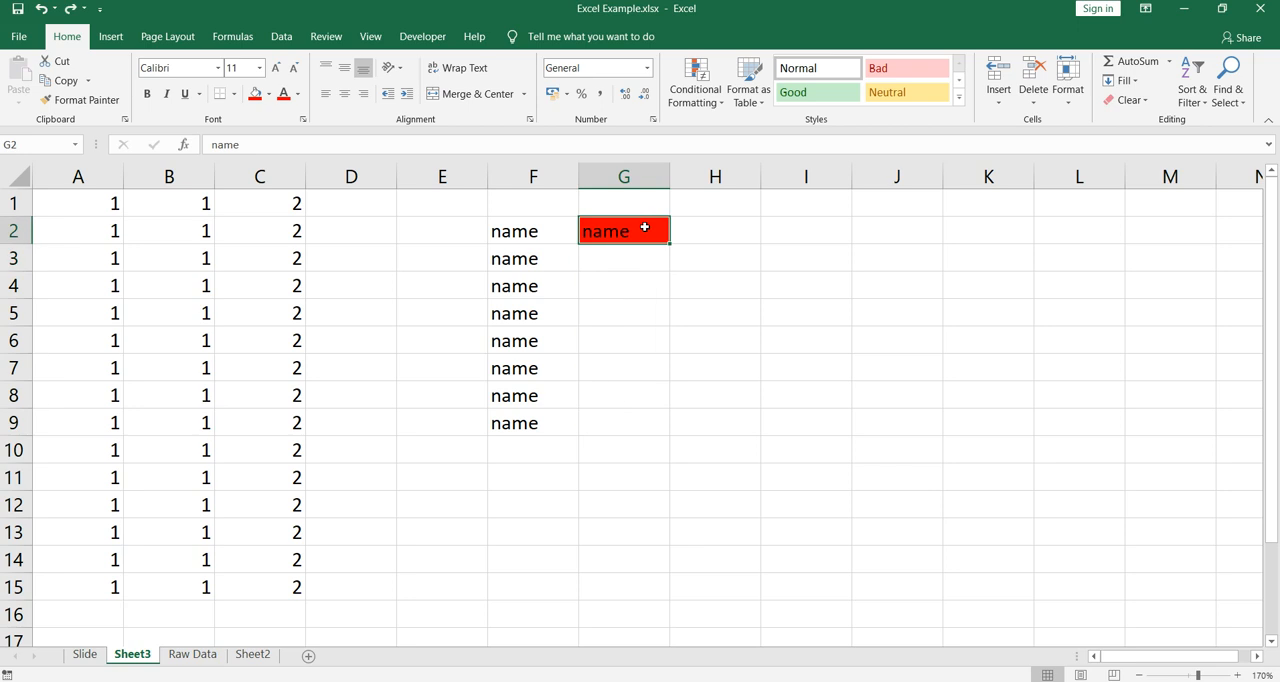
- Fill G2 down to G9 with its text and red fill, and try the Flash Fill option
{"action": "left_click_drag", "start_coordinate": [669, 244], "coordinate": [669, 432]}
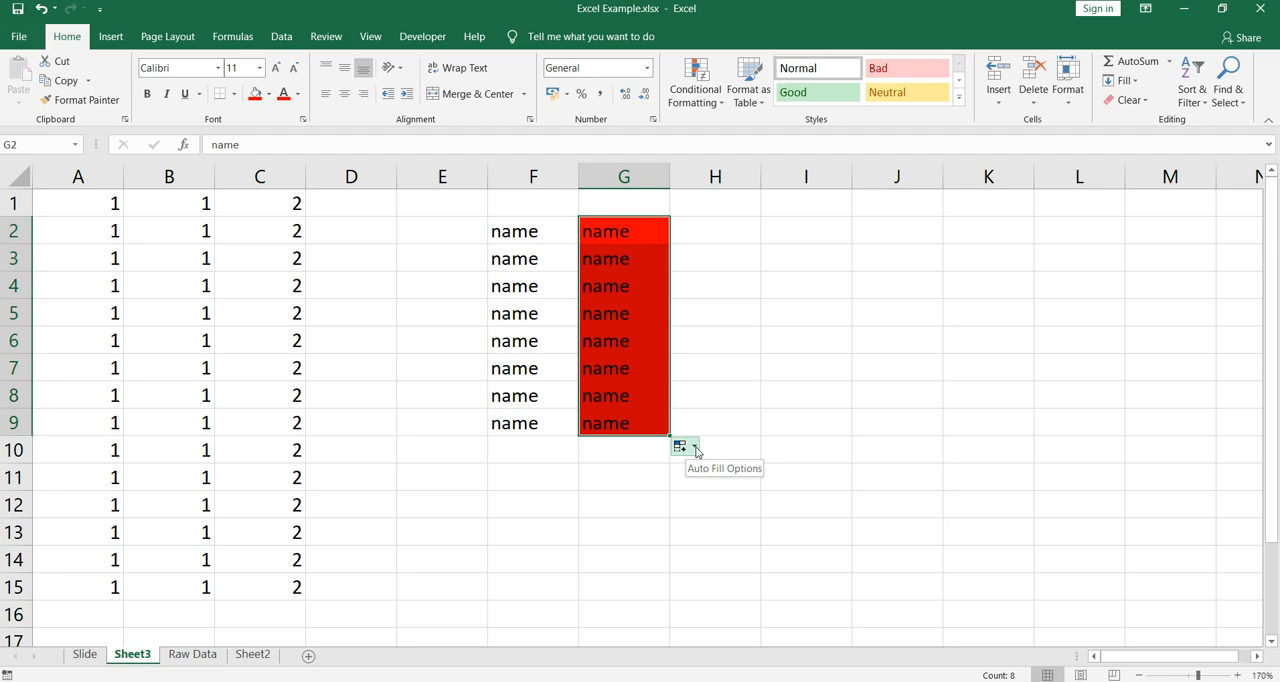
{"action": "left_click", "coordinate": [695, 448]}
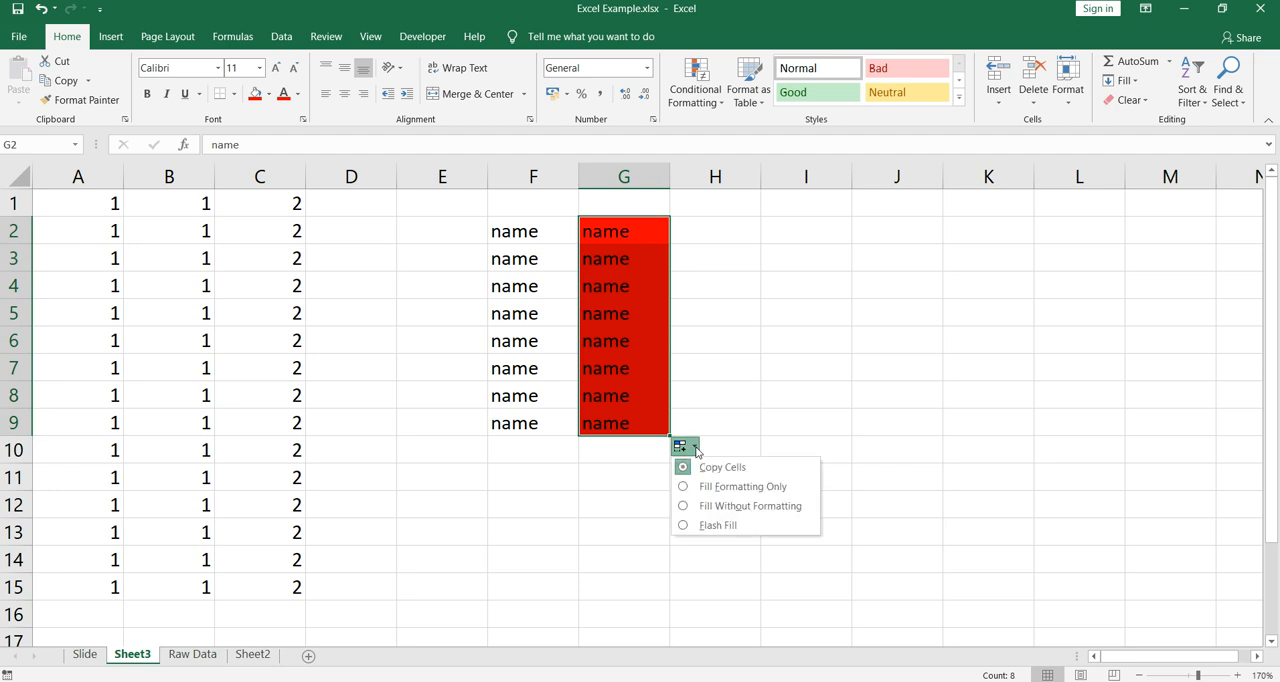
{"action": "left_click", "coordinate": [704, 528]}
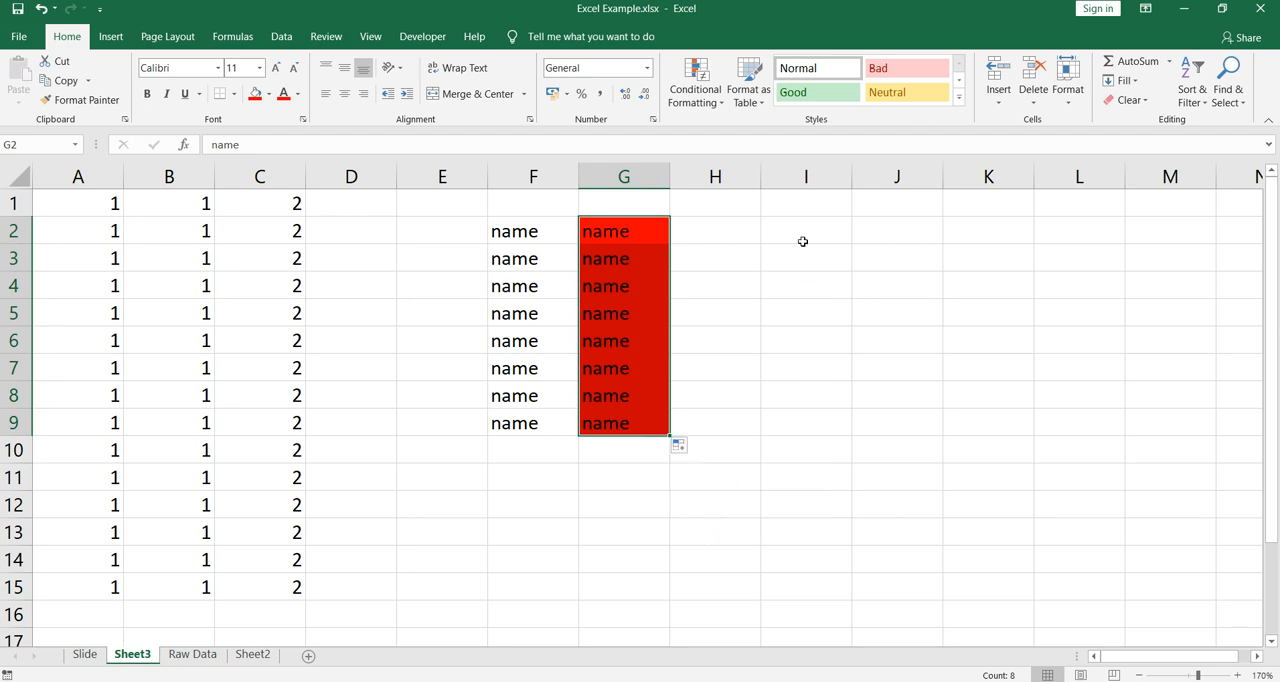
- Enter the numbers 1, 2, 3, 4 and 5 in cells I1 to I5
{"action": "left_click", "coordinate": [818, 212]}
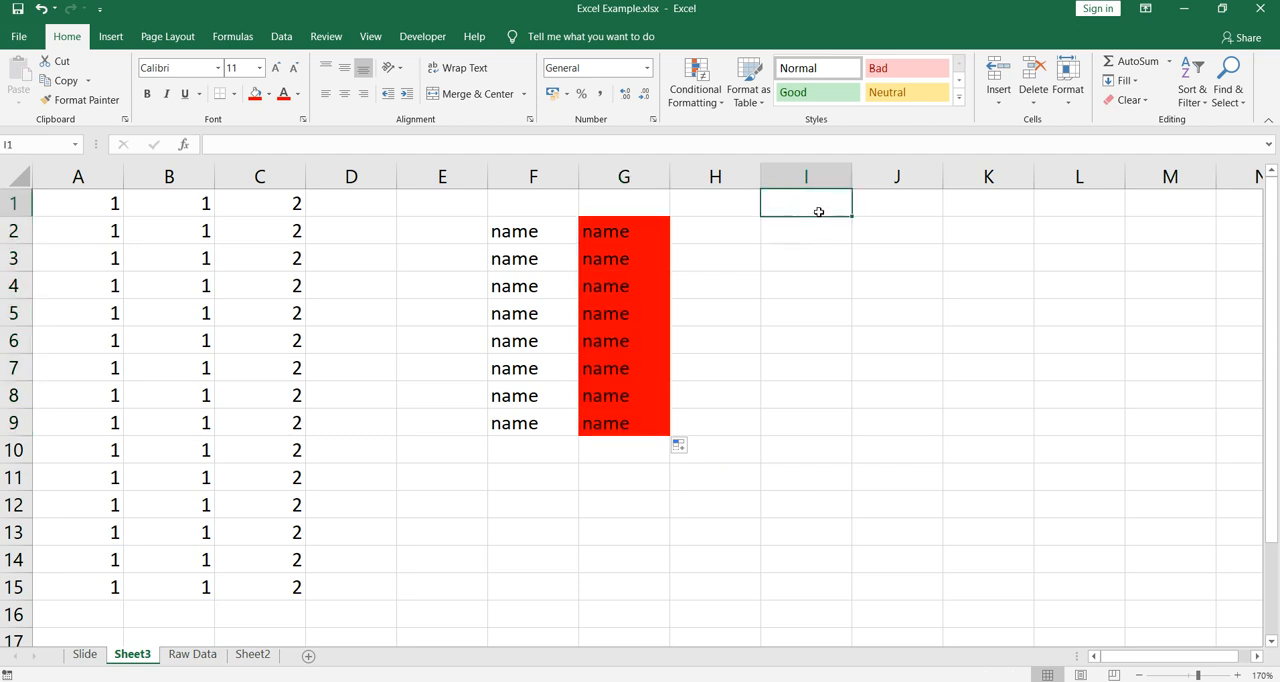
{"action": "type", "text": "1"}
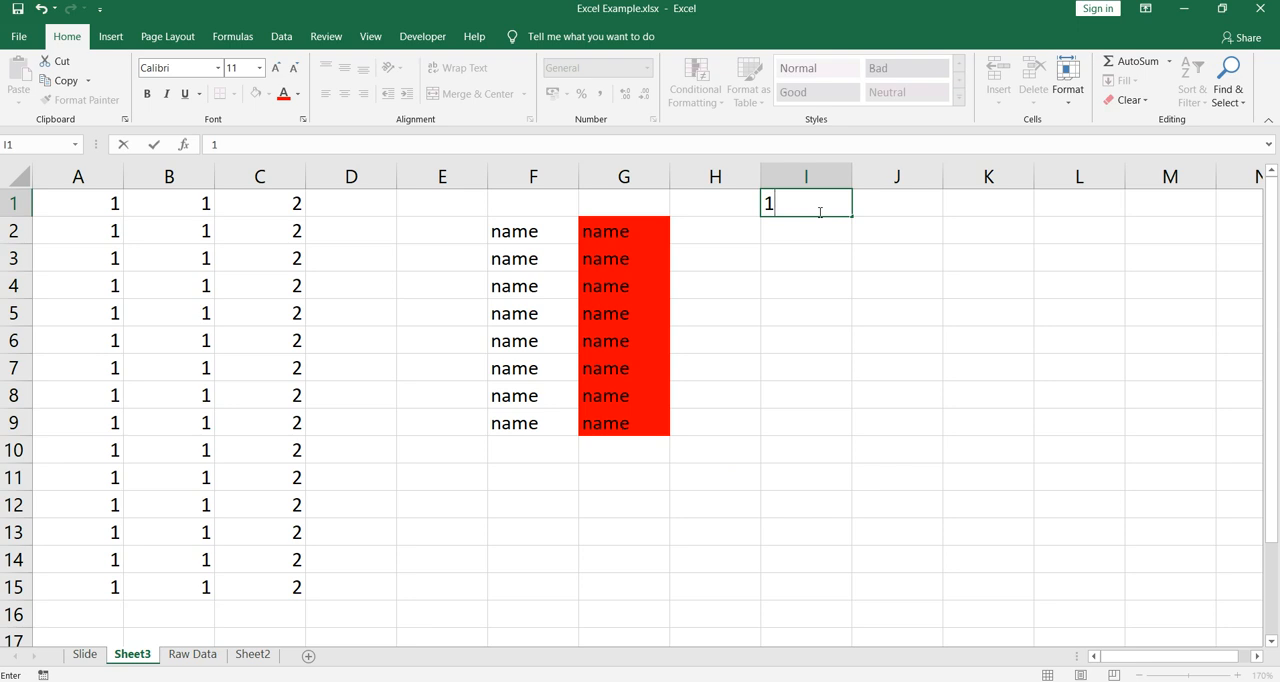
{"action": "key", "text": "Return"}
{"action": "type", "text": "2"}
{"action": "key", "text": "Return"}
{"action": "type", "text": "3"}
{"action": "key", "text": "Return"}
{"action": "type", "text": "4"}
{"action": "key", "text": "Return"}
{"action": "type", "text": "5"}
{"action": "key", "text": "Return"}
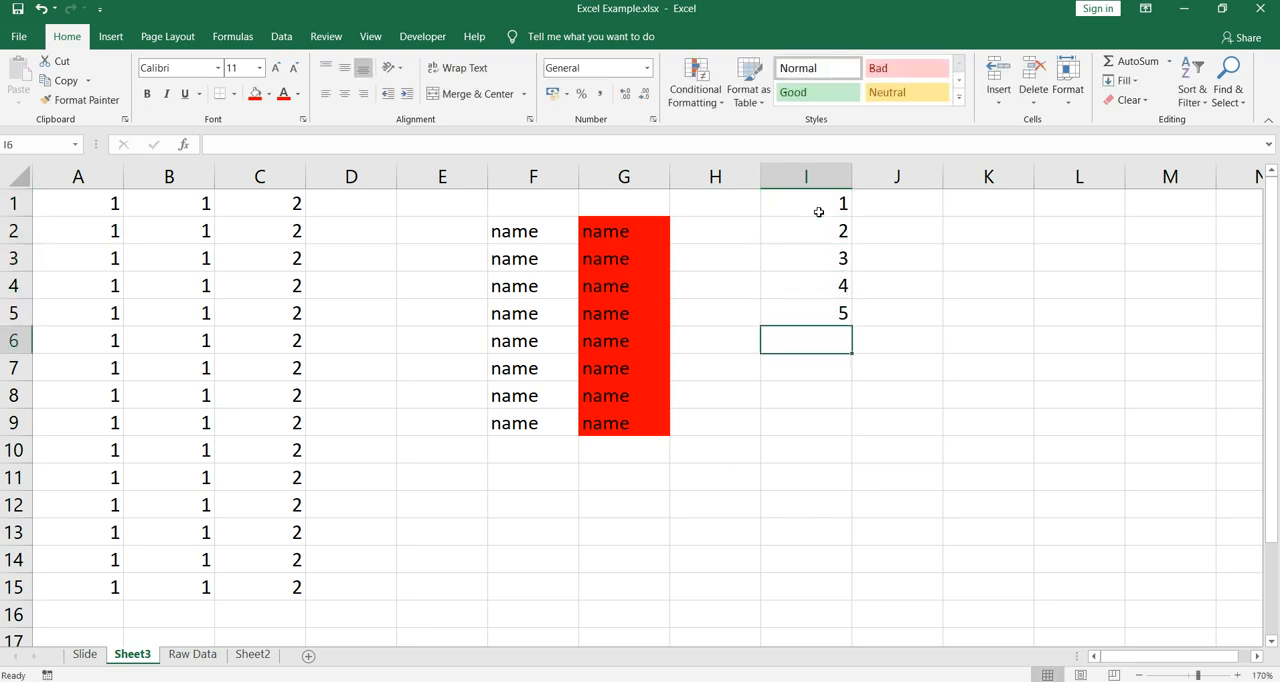
- Clear the numbers in cells I2 to I5, keeping the 1 in I1
{"action": "key", "text": "Up"}
{"action": "key", "text": "ctrl+shift+Up"}
{"action": "key", "text": "shift+Down"}
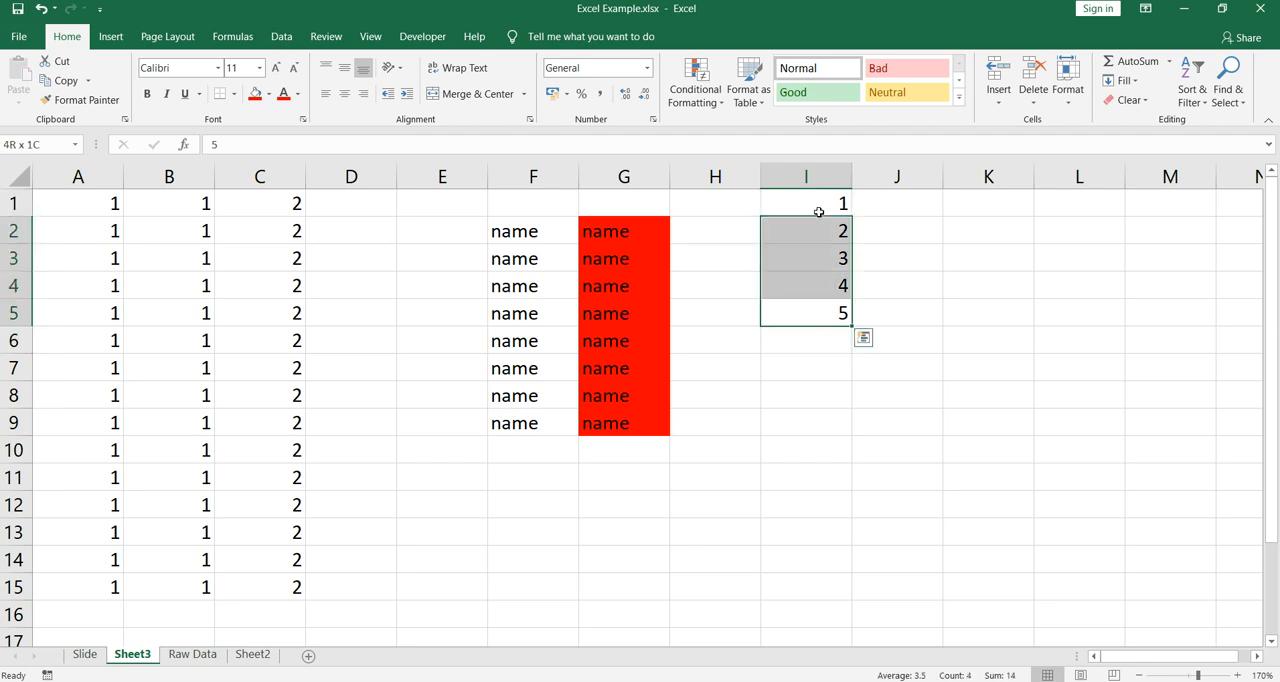
{"action": "key", "text": "Delete"}
{"action": "key", "text": "Up"}
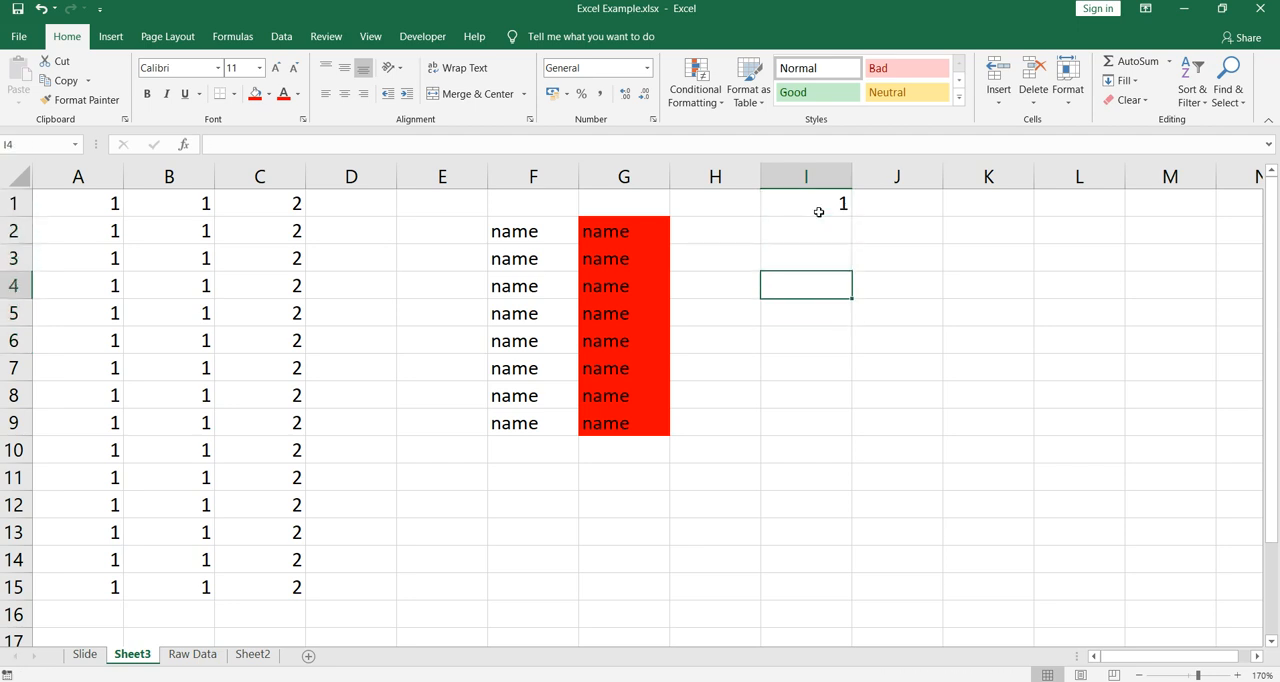
- Fill I1 down to I200, try the Flash Fill option on it, and undo the fill
{"action": "left_click", "coordinate": [818, 212]}
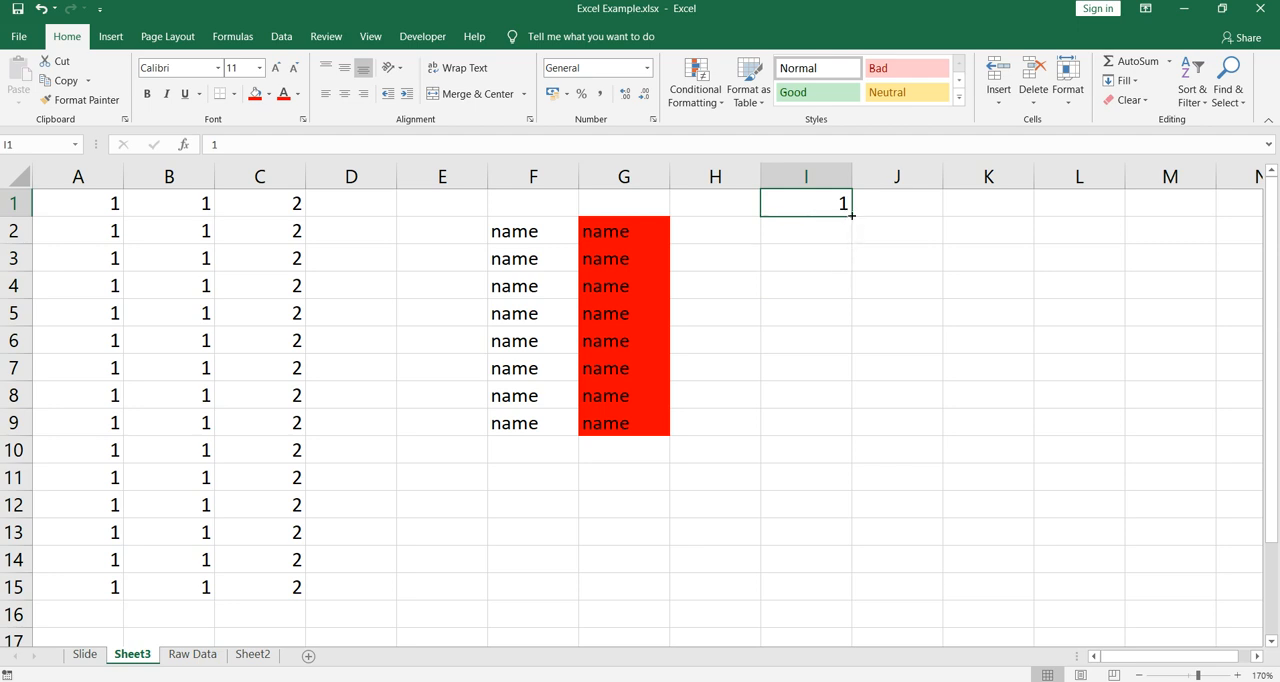
{"action": "left_click_drag", "start_coordinate": [849, 217], "coordinate": [872, 488]}
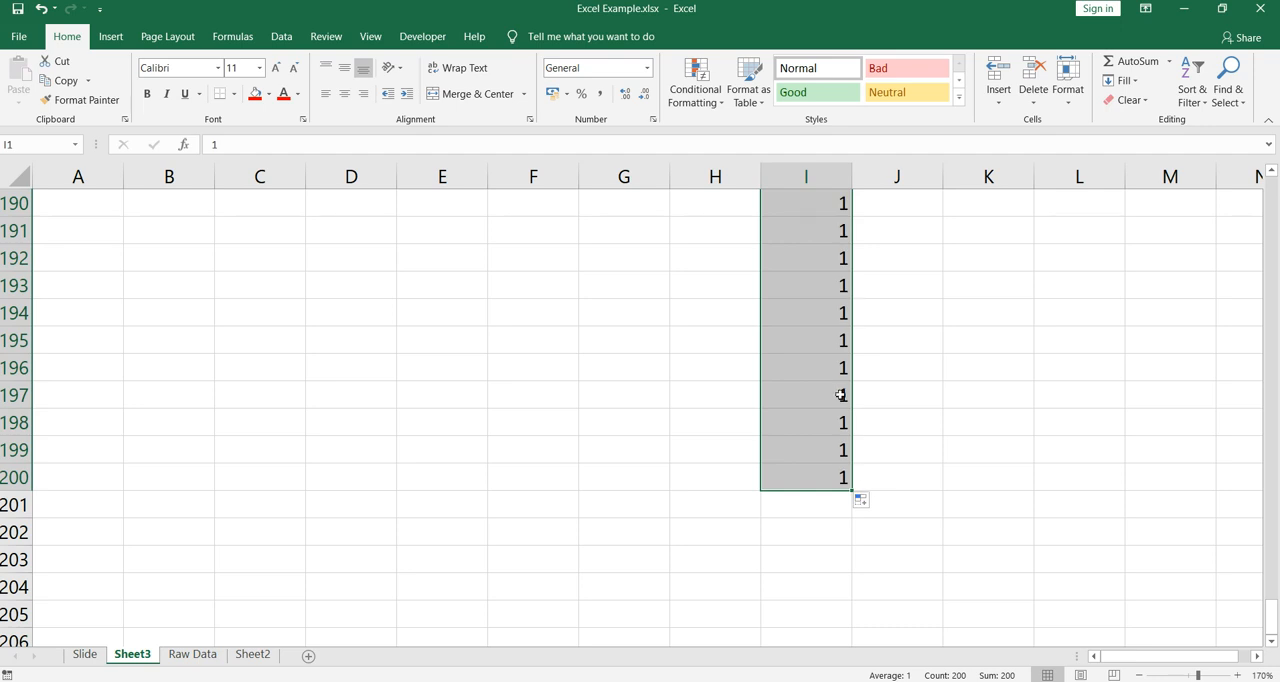
{"action": "left_click", "coordinate": [866, 503]}
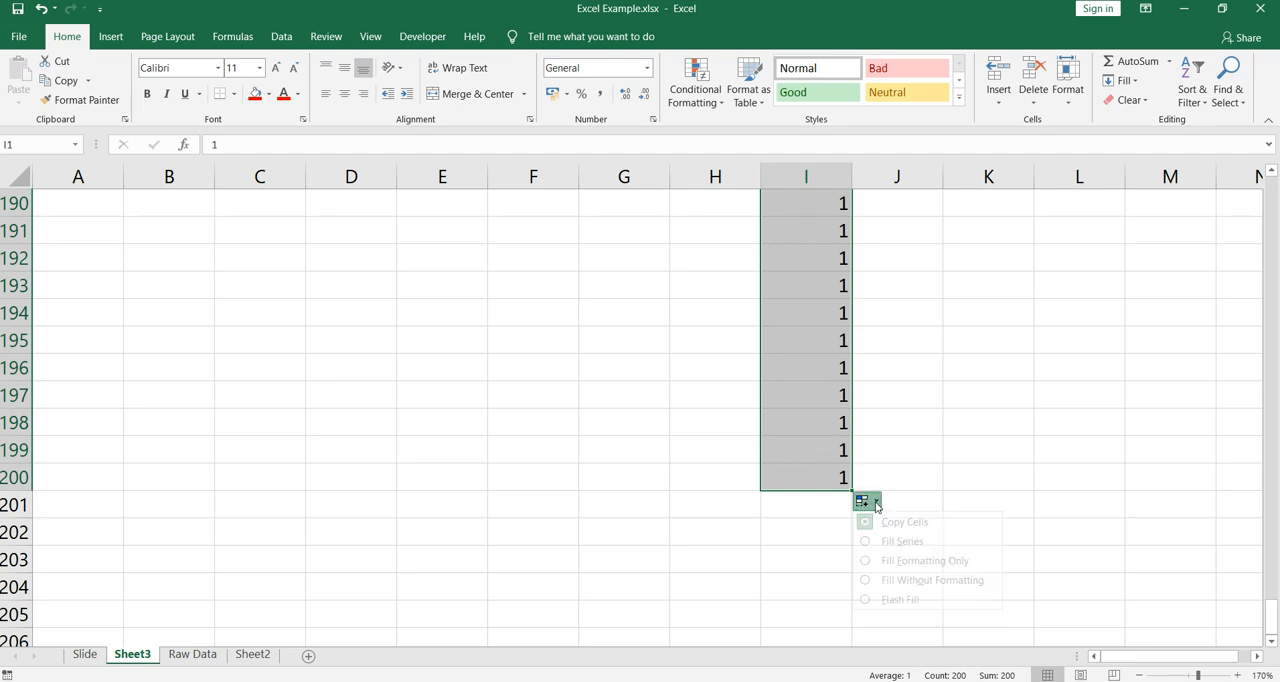
{"action": "left_click", "coordinate": [886, 600]}
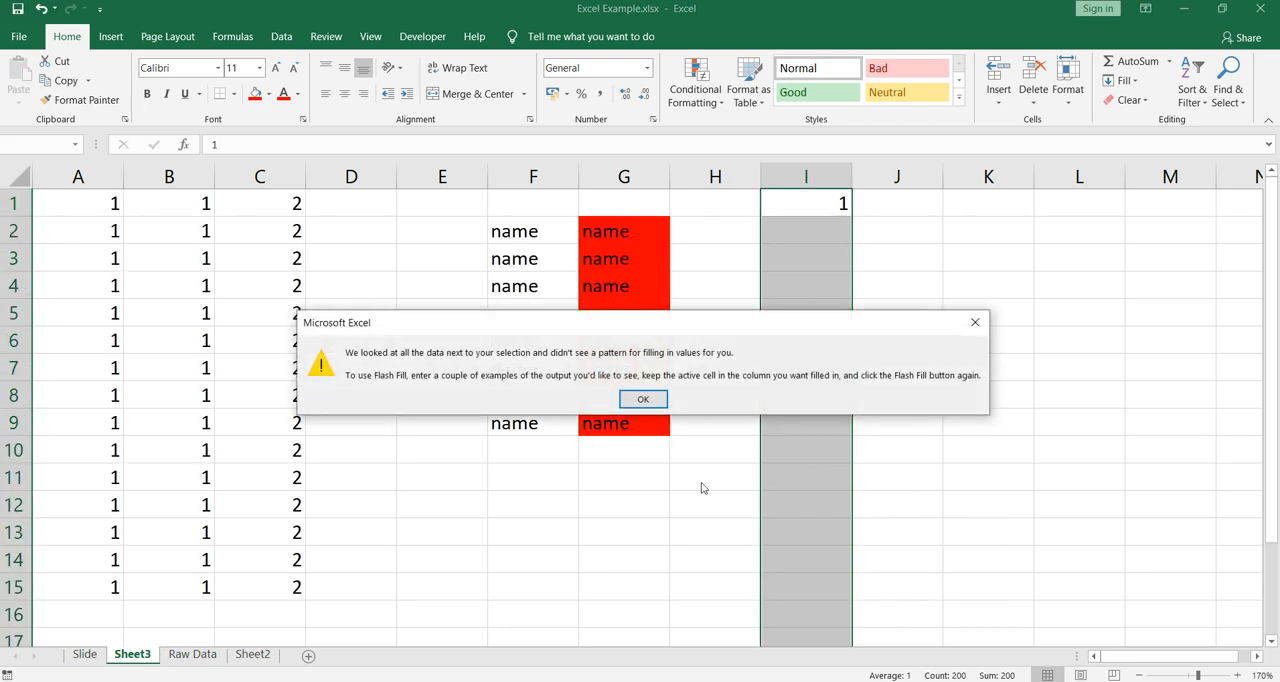
{"action": "left_click", "coordinate": [653, 402]}
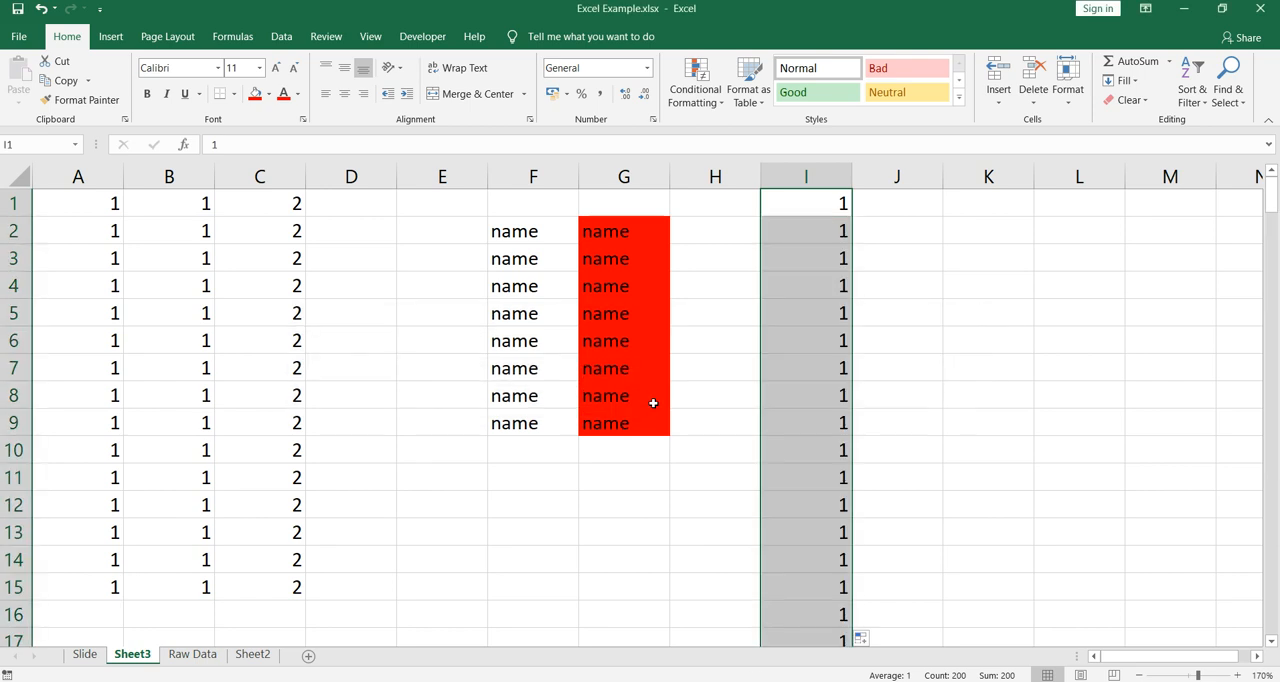
{"action": "key", "text": "ctrl+z"}
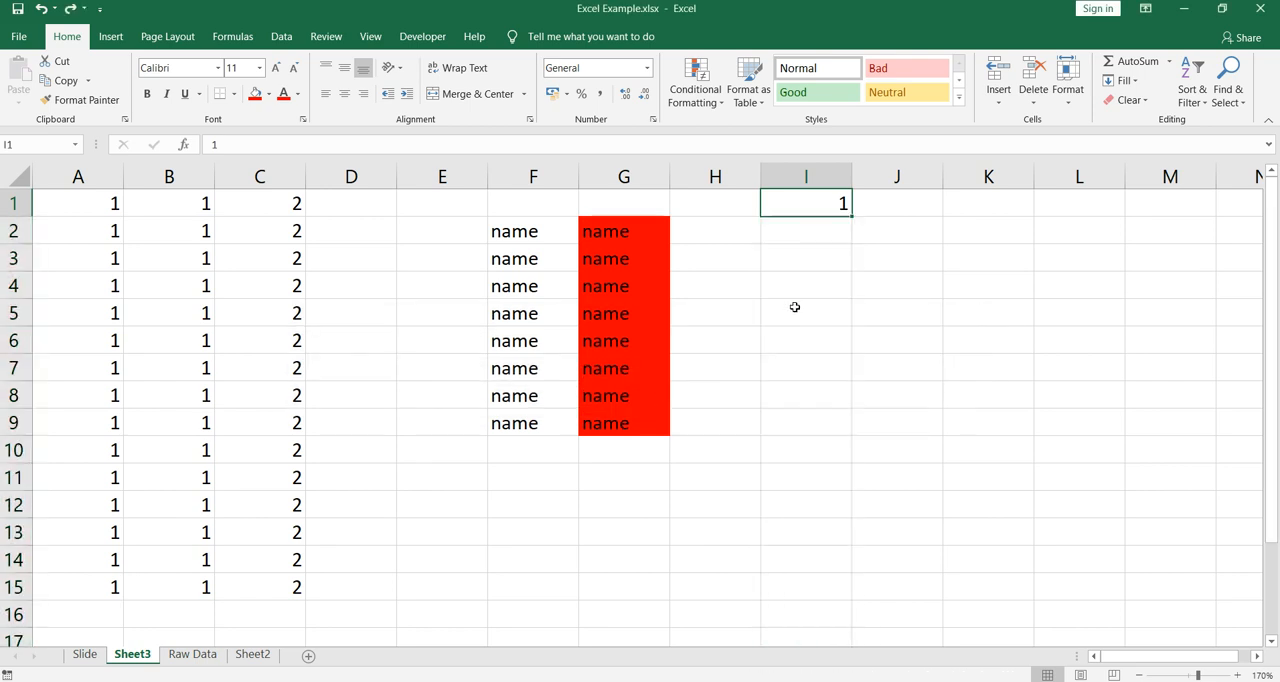
- Enter 2 in cell I2 and 3 in cell I3
{"action": "left_click", "coordinate": [823, 230]}
{"action": "type", "text": "2"}
{"action": "key", "text": "Return"}
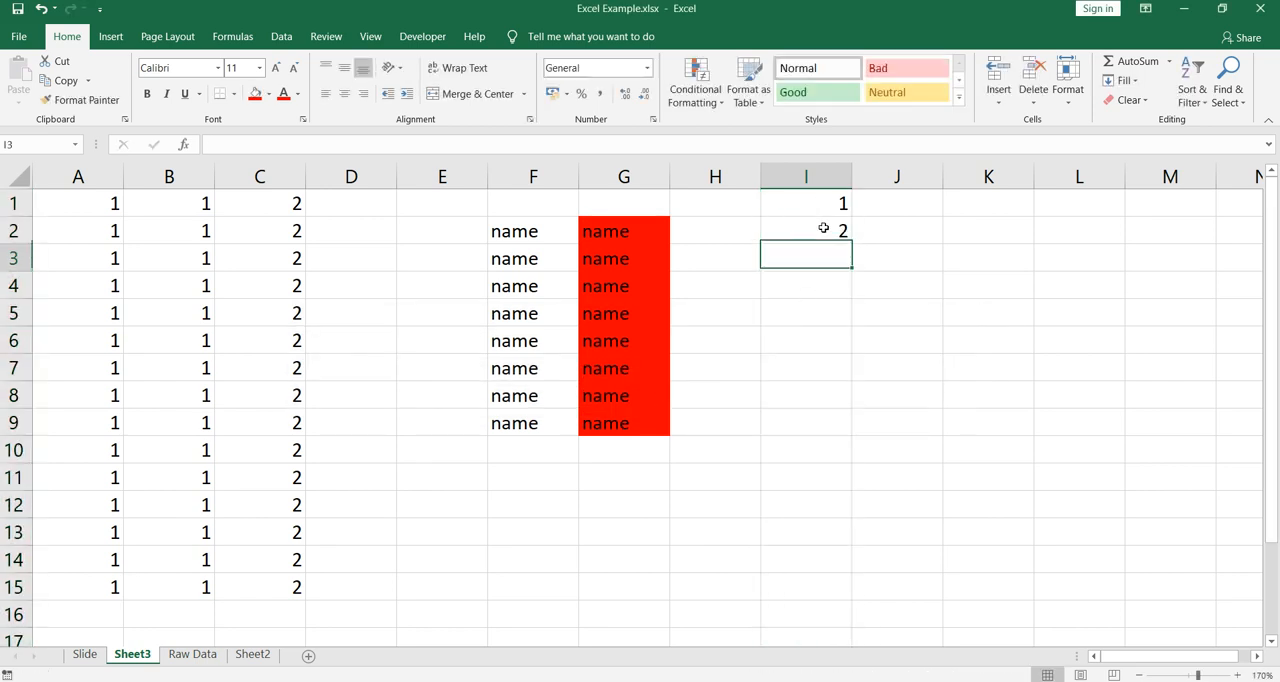
{"action": "type", "text": "3"}
{"action": "key", "text": "Return"}
- Extend the number series in I1 to I3 down to I100 and view the available auto fill options
{"action": "key", "text": "Up"}
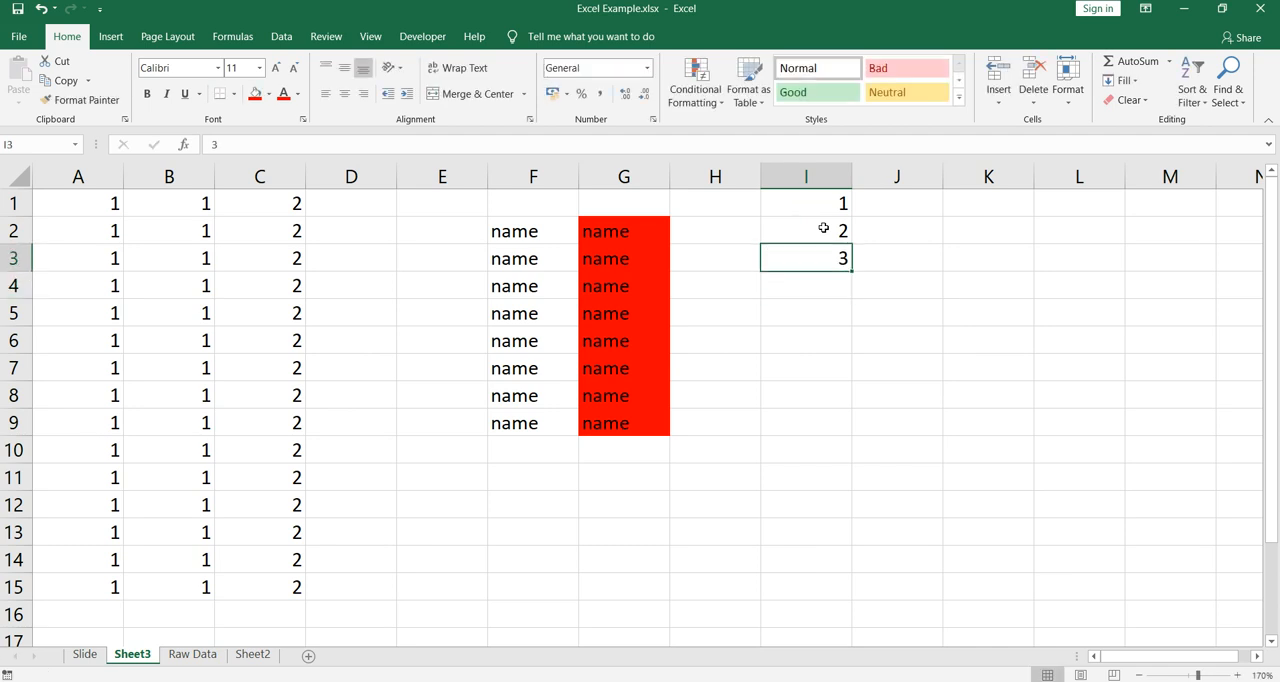
{"action": "key", "text": "Up"}
{"action": "key", "text": "Up"}
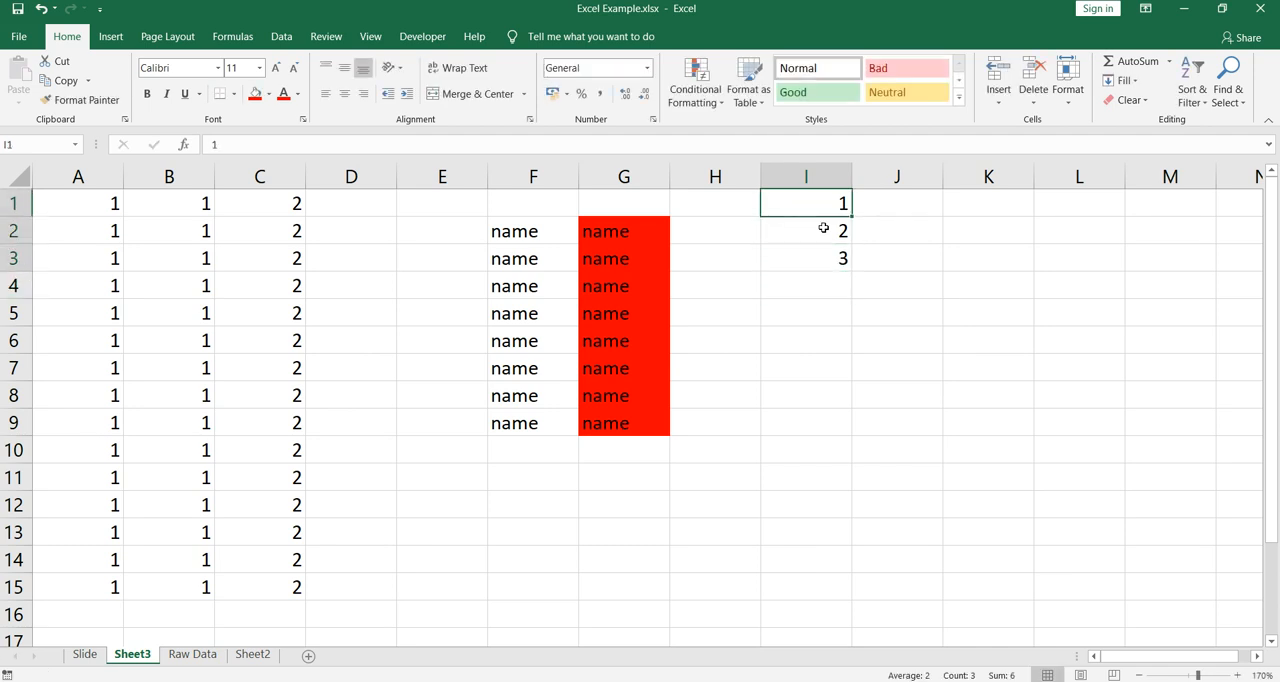
{"action": "key", "text": "shift+Down"}
{"action": "key", "text": "shift+Down"}
{"action": "left_click_drag", "start_coordinate": [852, 272], "coordinate": [860, 432]}
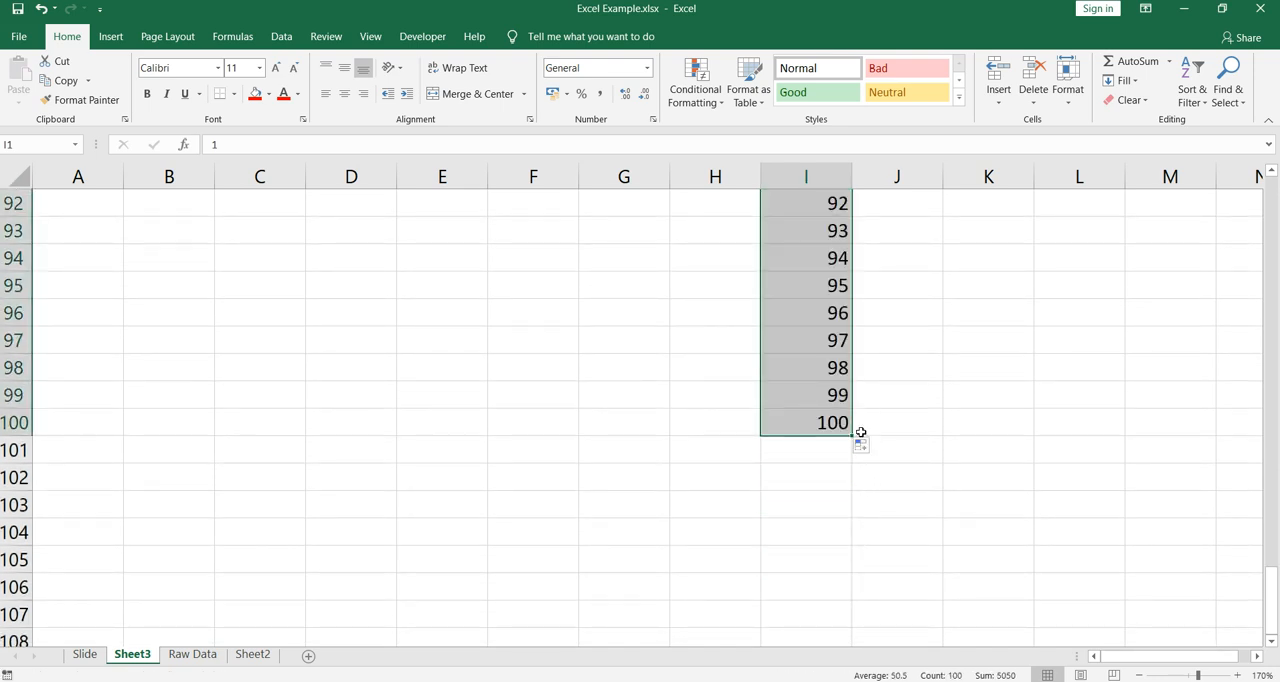
{"action": "left_click", "coordinate": [862, 446]}
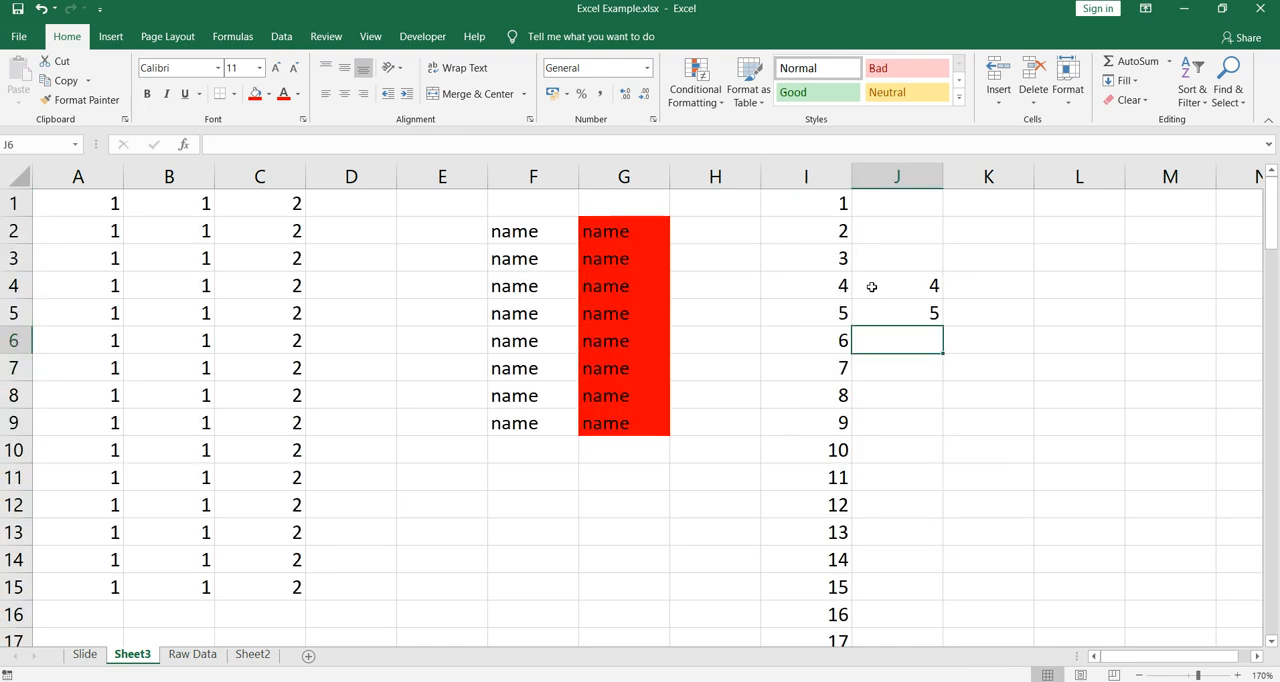
- Enter the even numbers 2, 4, 6 and 8 in cells L2 to L5
{"action": "key", "text": "Right"}
{"action": "key", "text": "Right"}
{"action": "key", "text": "Up"}
{"action": "key", "text": "Up"}
{"action": "key", "text": "Up"}
{"action": "key", "text": "Up"}
{"action": "key", "text": "Up"}
{"action": "key", "text": "Left"}
{"action": "key", "text": "Down"}
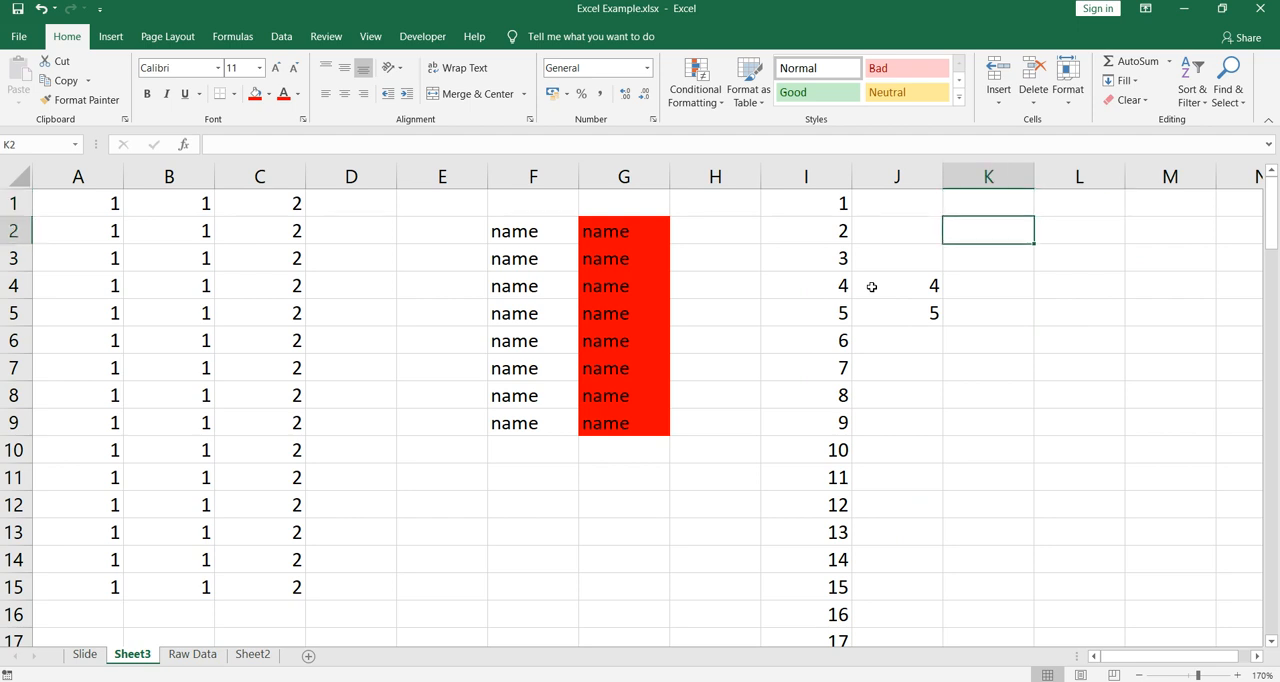
{"action": "key", "text": "Right"}
{"action": "type", "text": "2"}
{"action": "key", "text": "Return"}
{"action": "type", "text": "4"}
{"action": "key", "text": "Return"}
{"action": "type", "text": "6"}
{"action": "key", "text": "Return"}
{"action": "type", "text": "8"}
{"action": "key", "text": "Return"}
- Extend the even-number series in L2 to L5 down to L11, and check the formula in J4
{"action": "key", "text": "Up"}
{"action": "key", "text": "ctrl+shift+Up"}
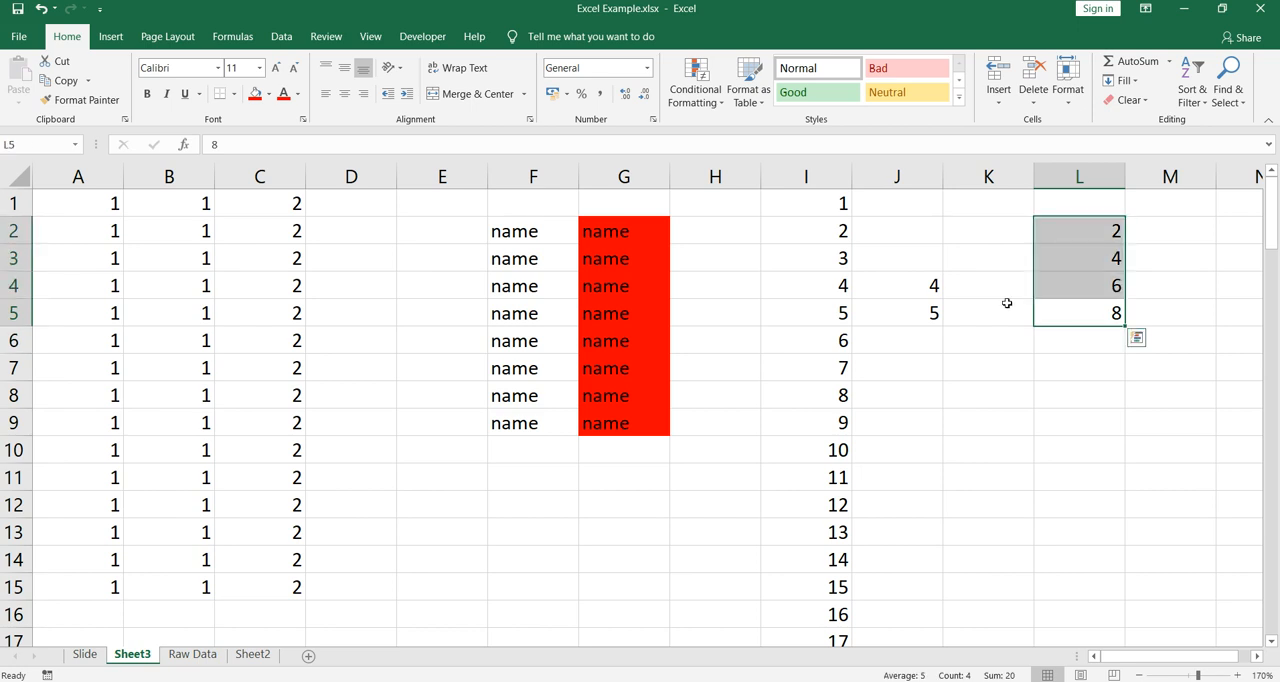
{"action": "left_click_drag", "start_coordinate": [1125, 326], "coordinate": [1128, 488]}
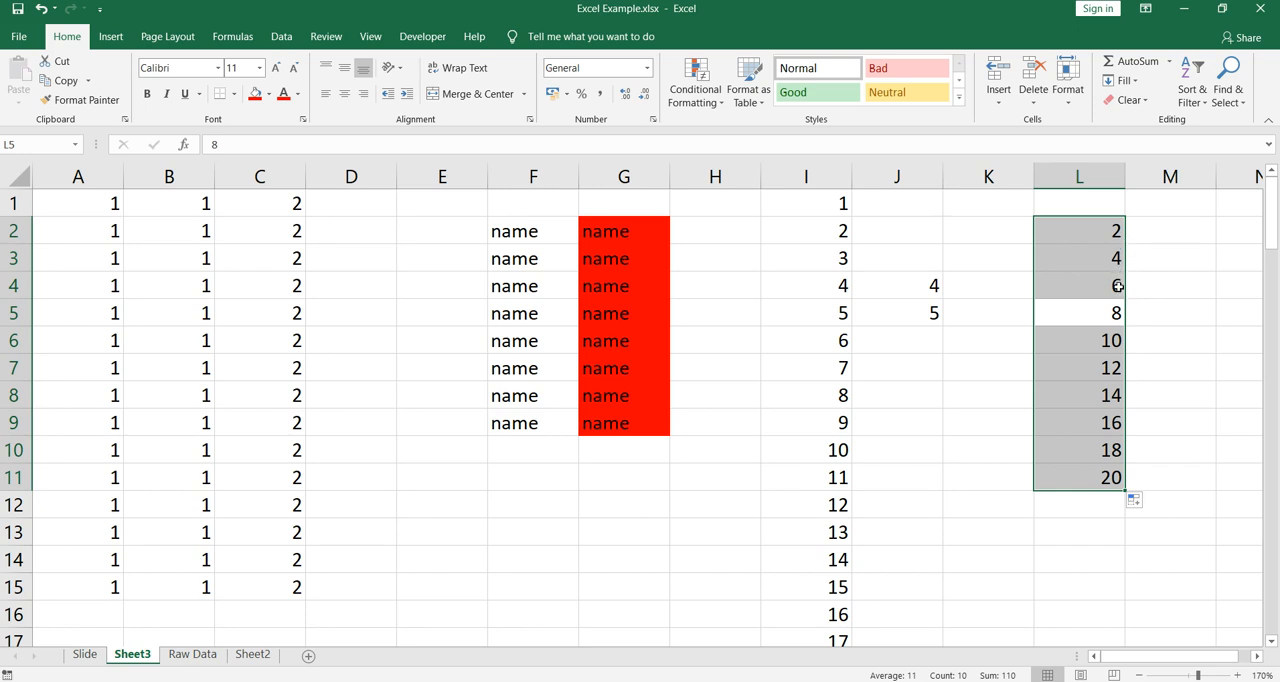
{"action": "left_click", "coordinate": [895, 298]}
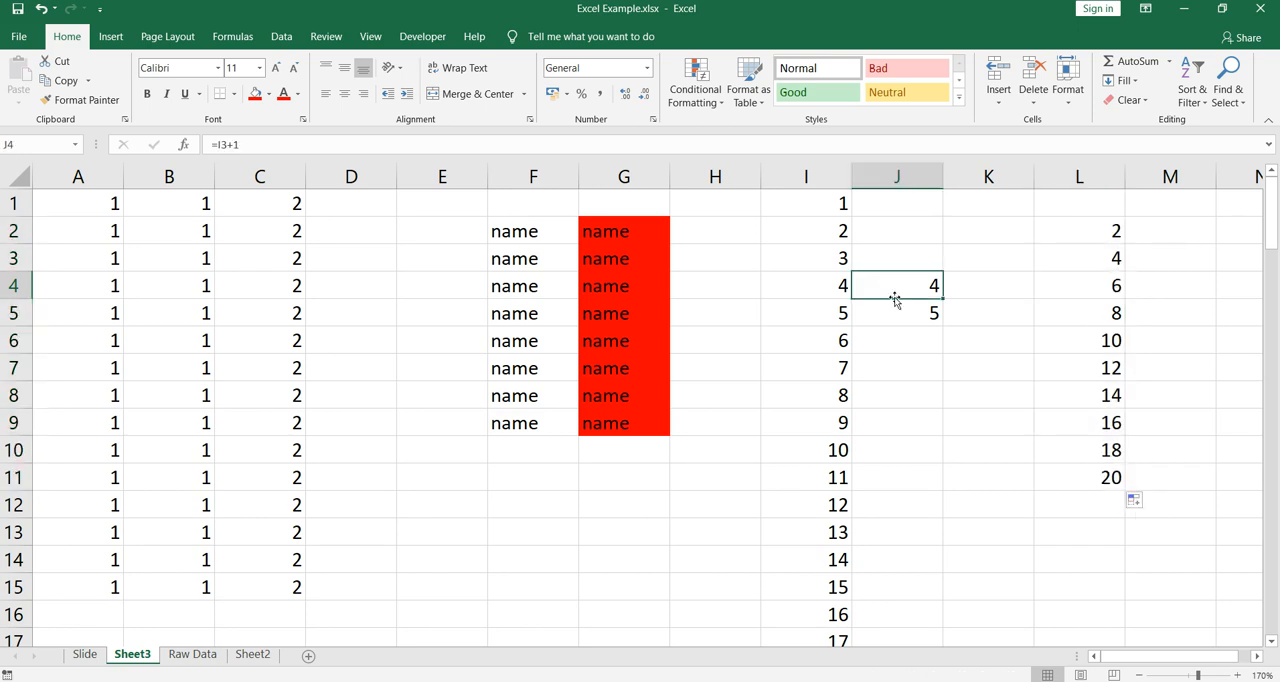